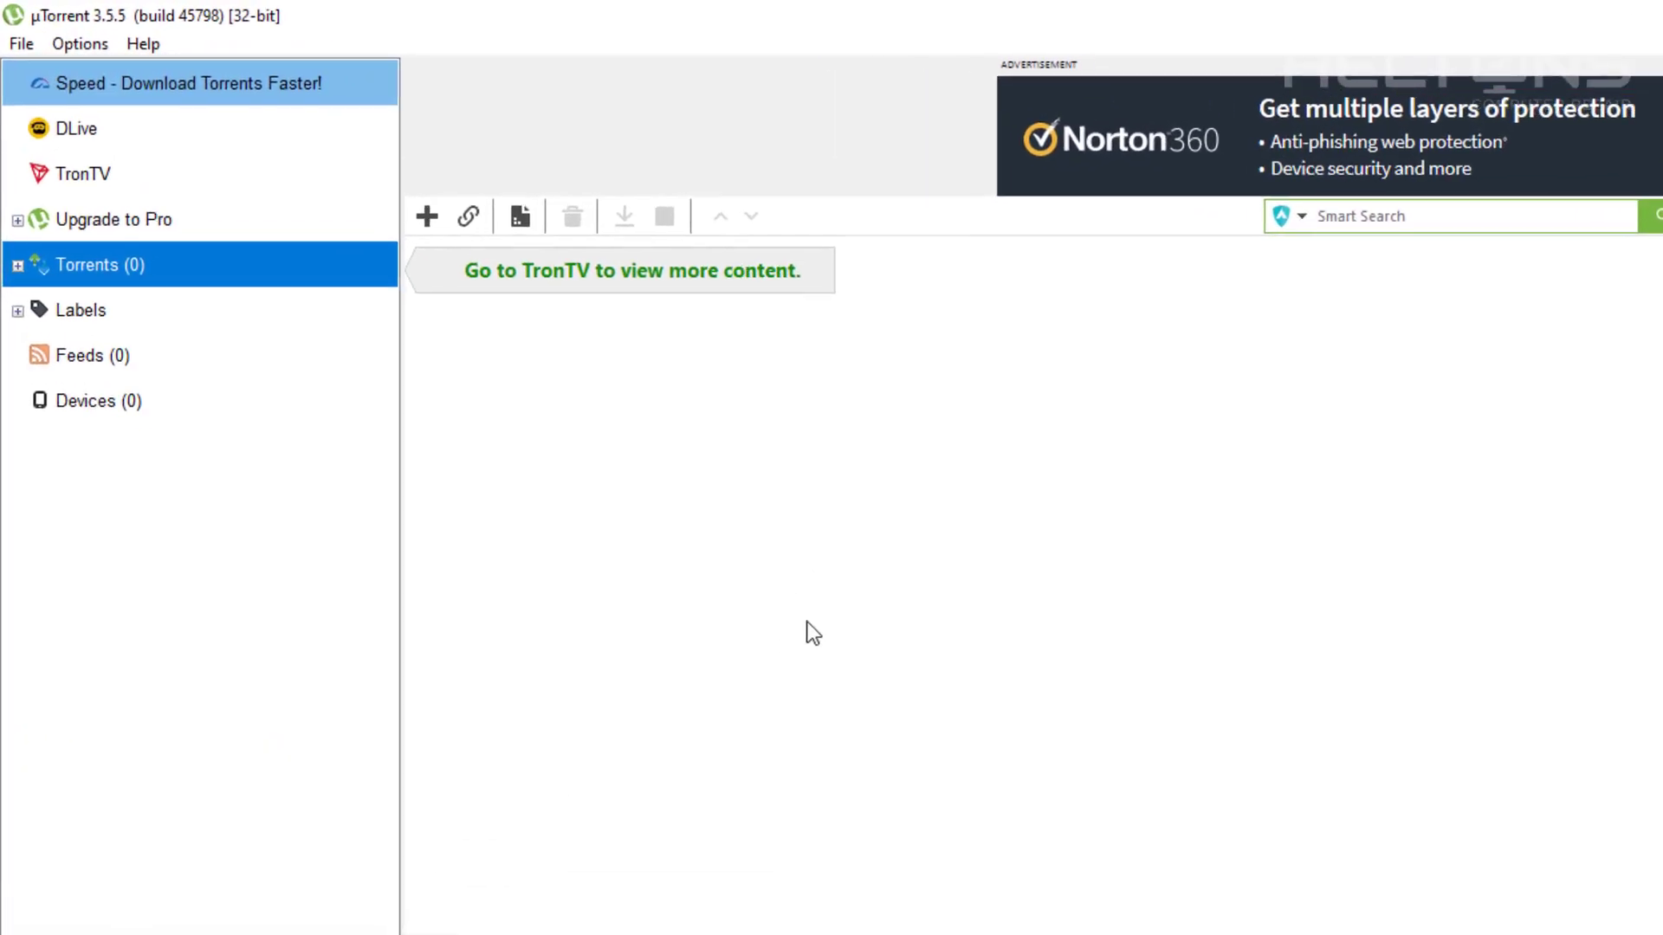
Step: Open Preferences on the Advanced page and put the cursor in its Filter box
click(92, 50)
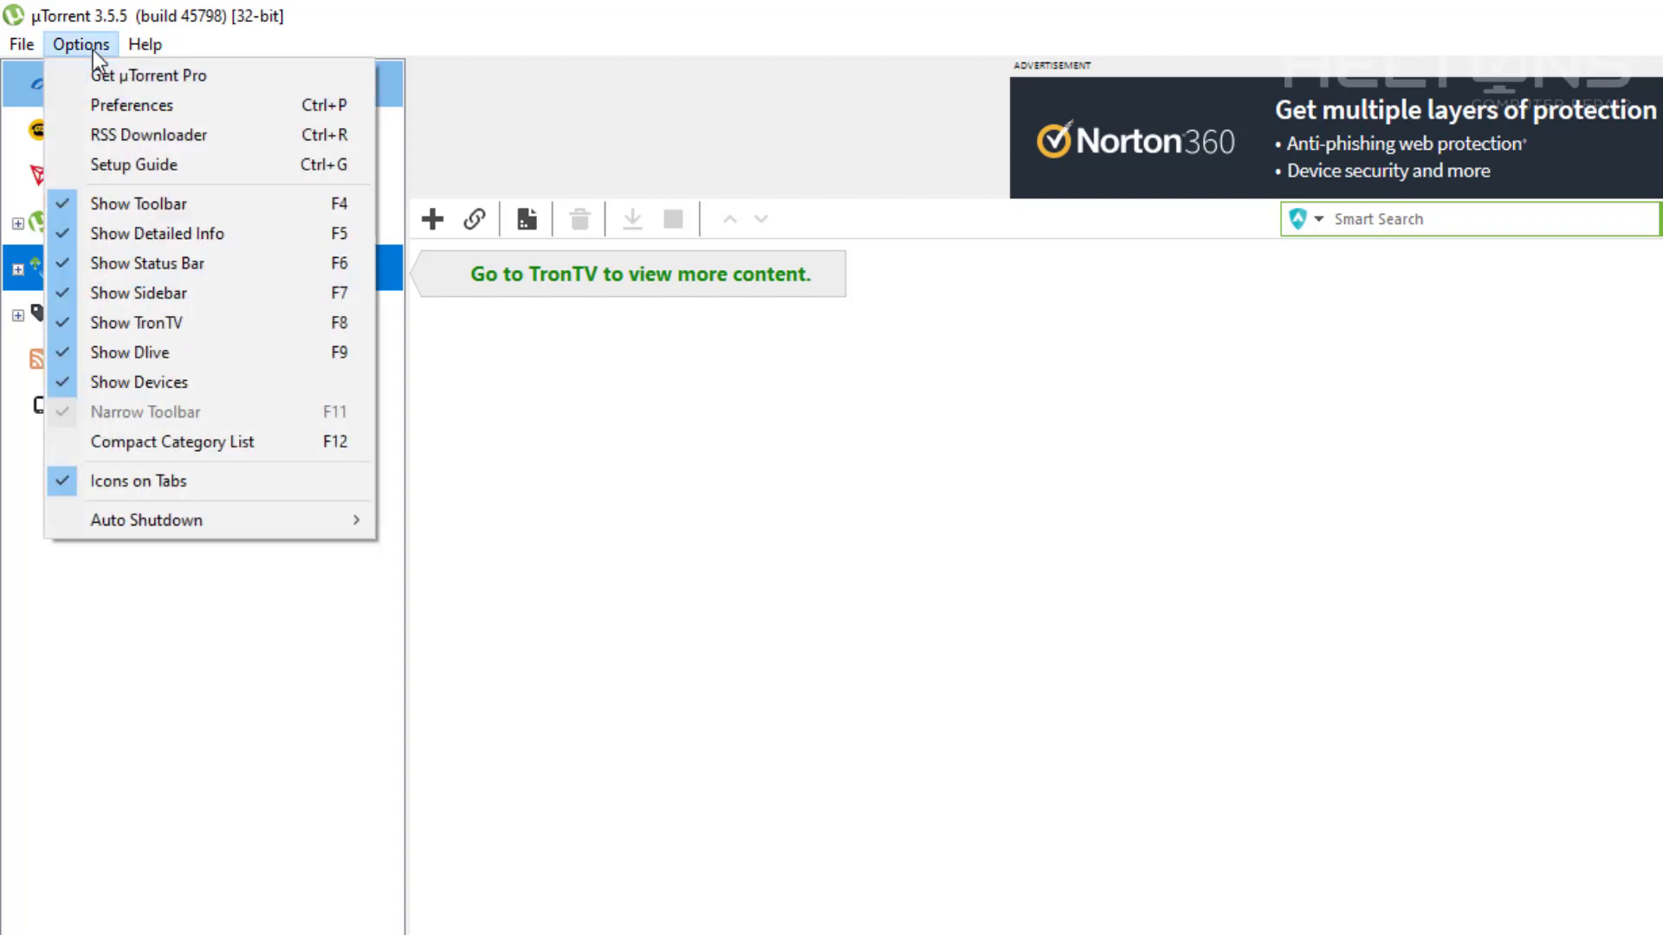
click(117, 102)
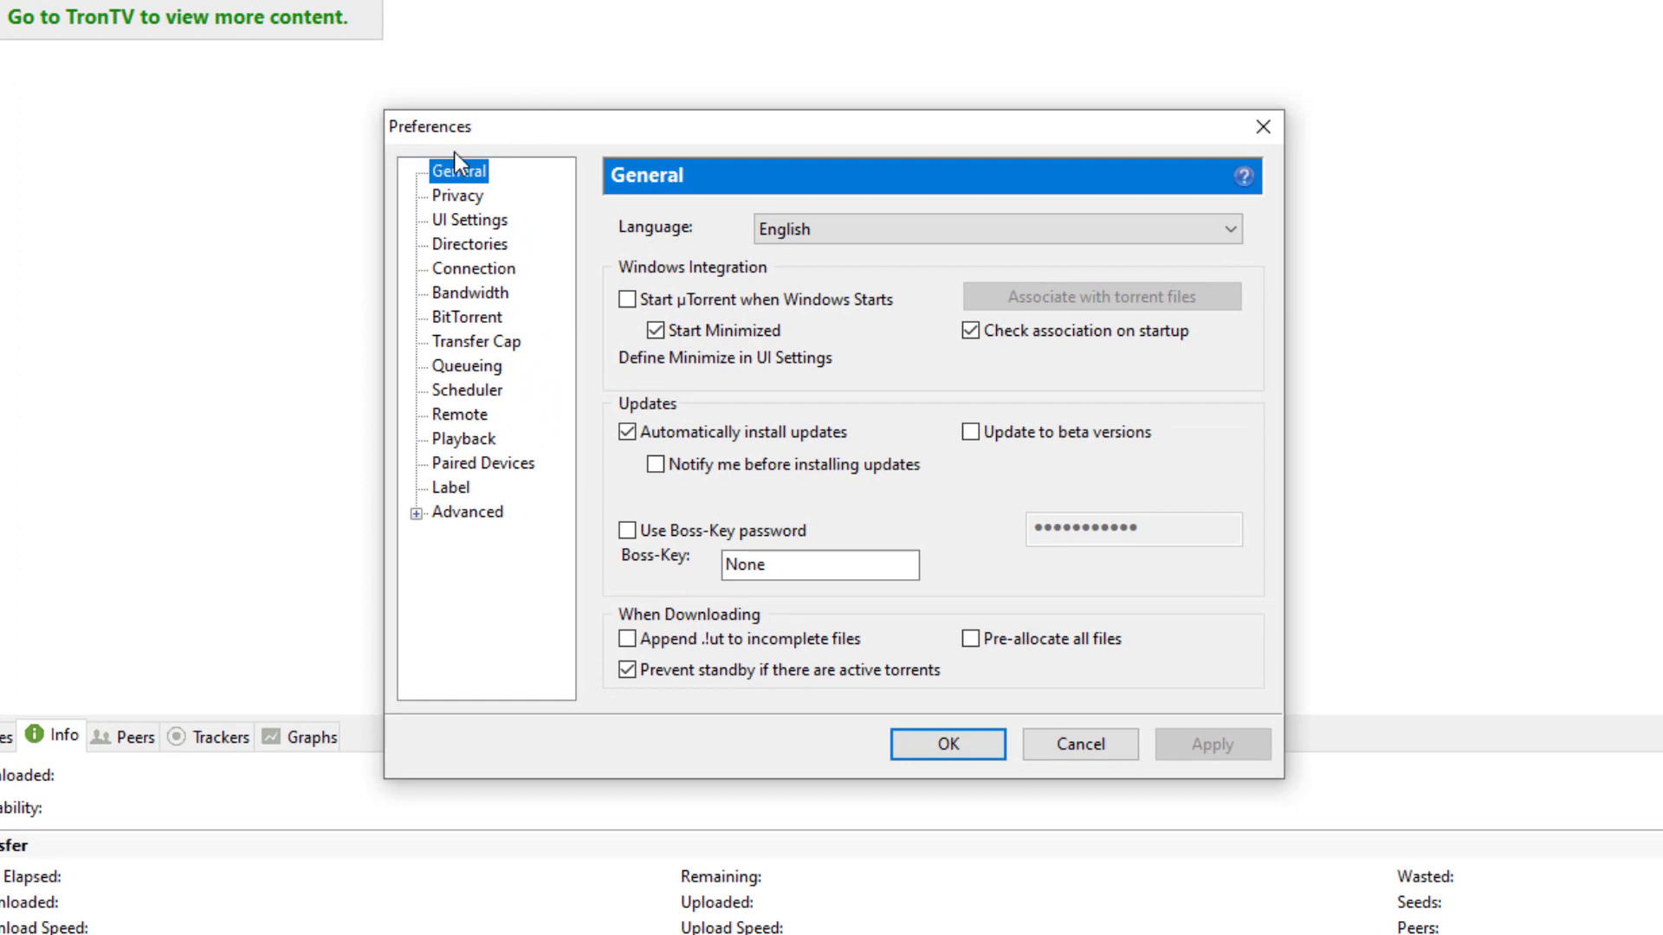
click(416, 514)
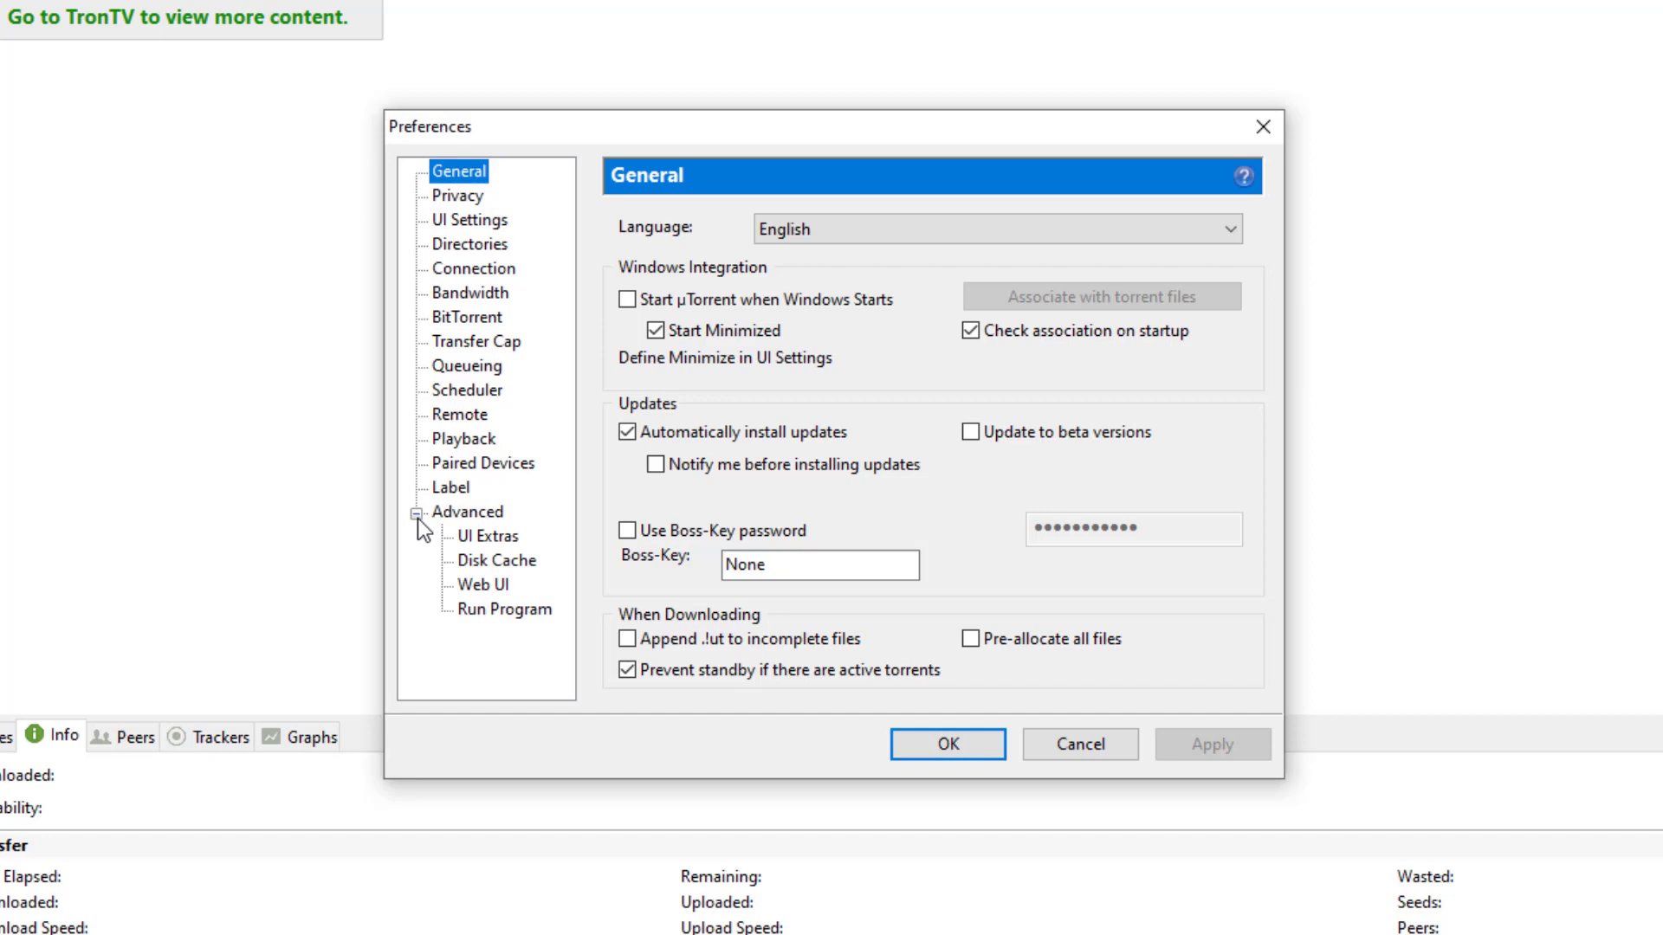
click(454, 517)
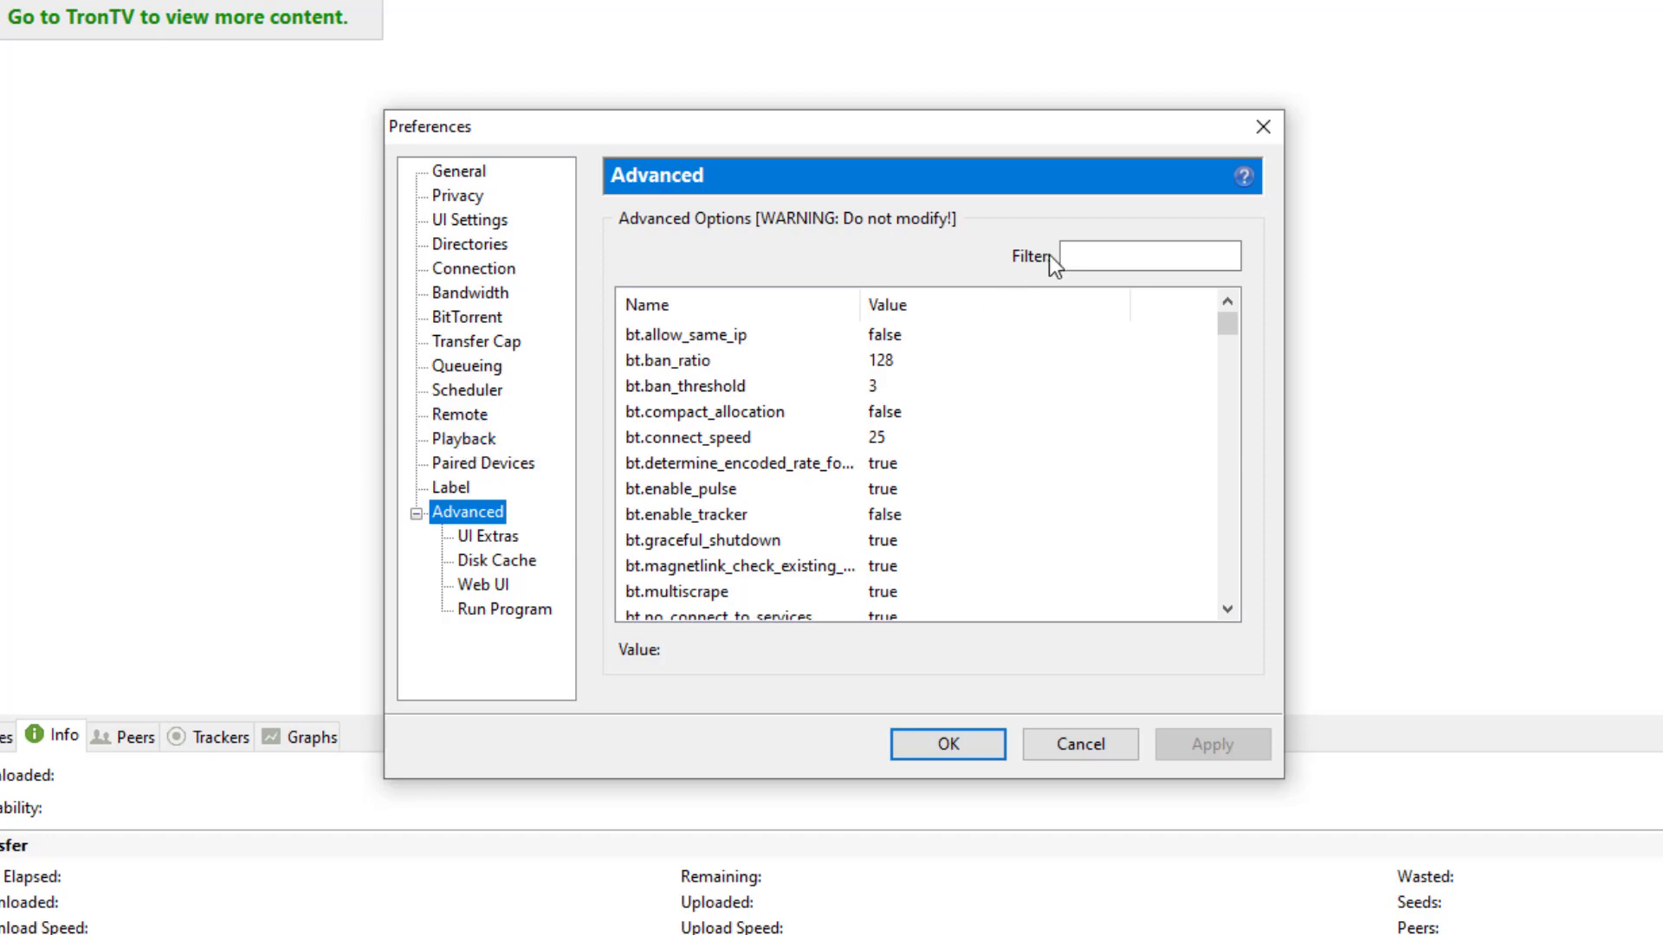
click(1102, 269)
mouse_move(1228, 322)
mouse_down()
mouse_move(1200, 439)
mouse_move(1214, 606)
mouse_move(1239, 396)
mouse_move(1223, 295)
mouse_up()
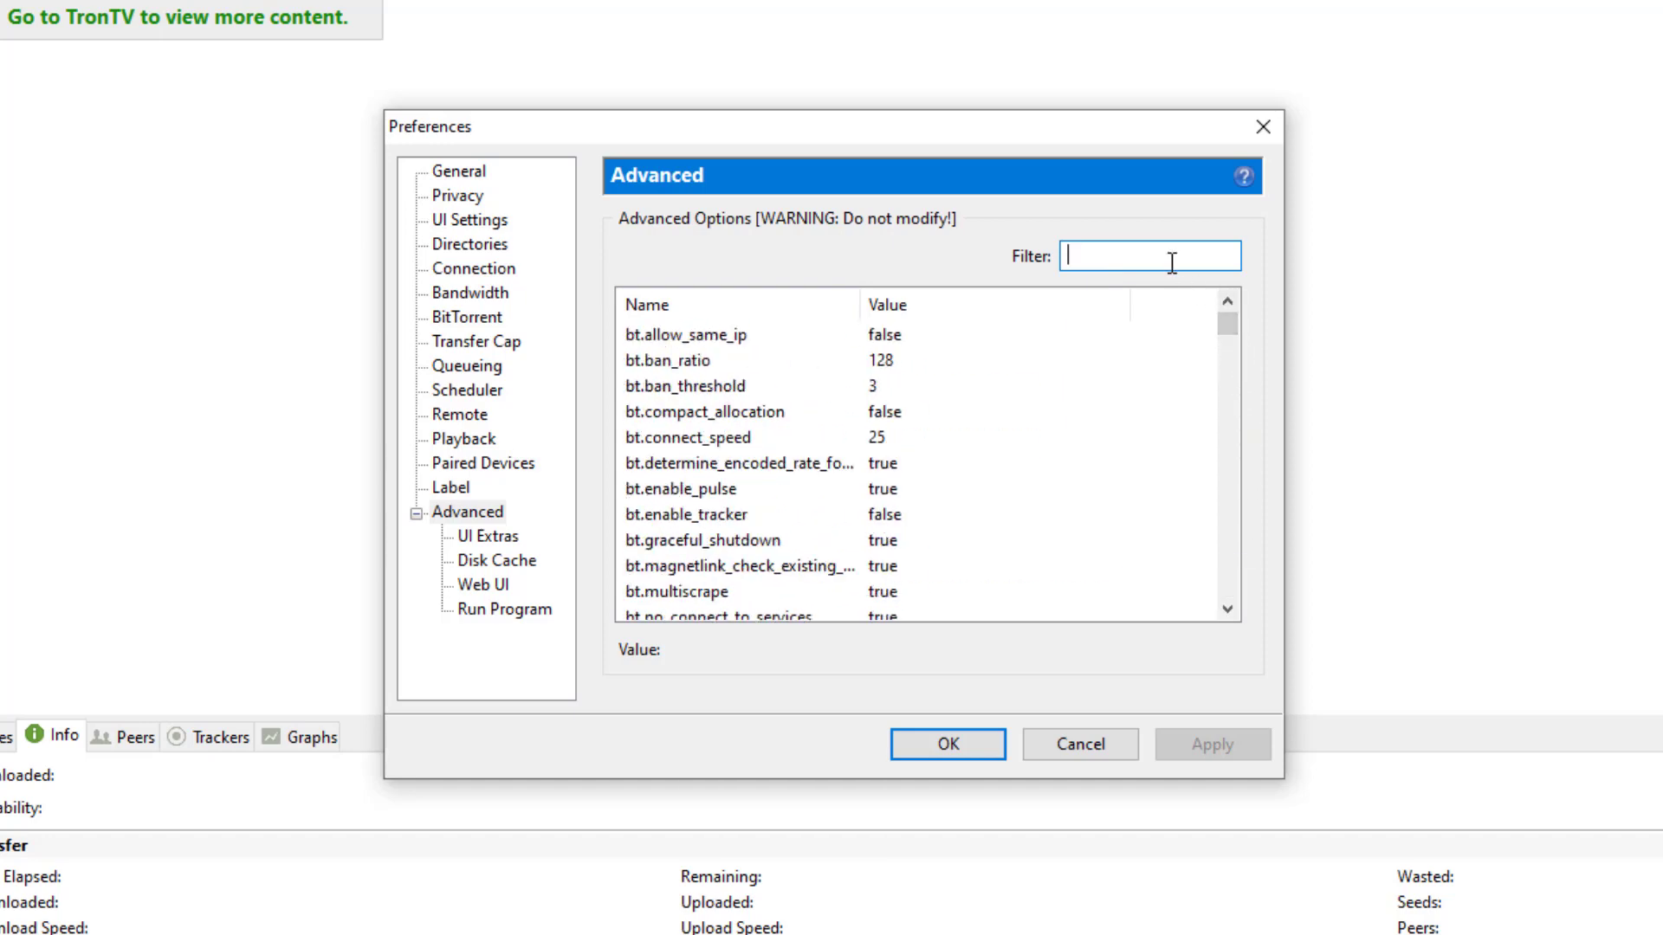
Step: Filter the advanced list to bt.enable_pulse and change its value to false
text(bt)
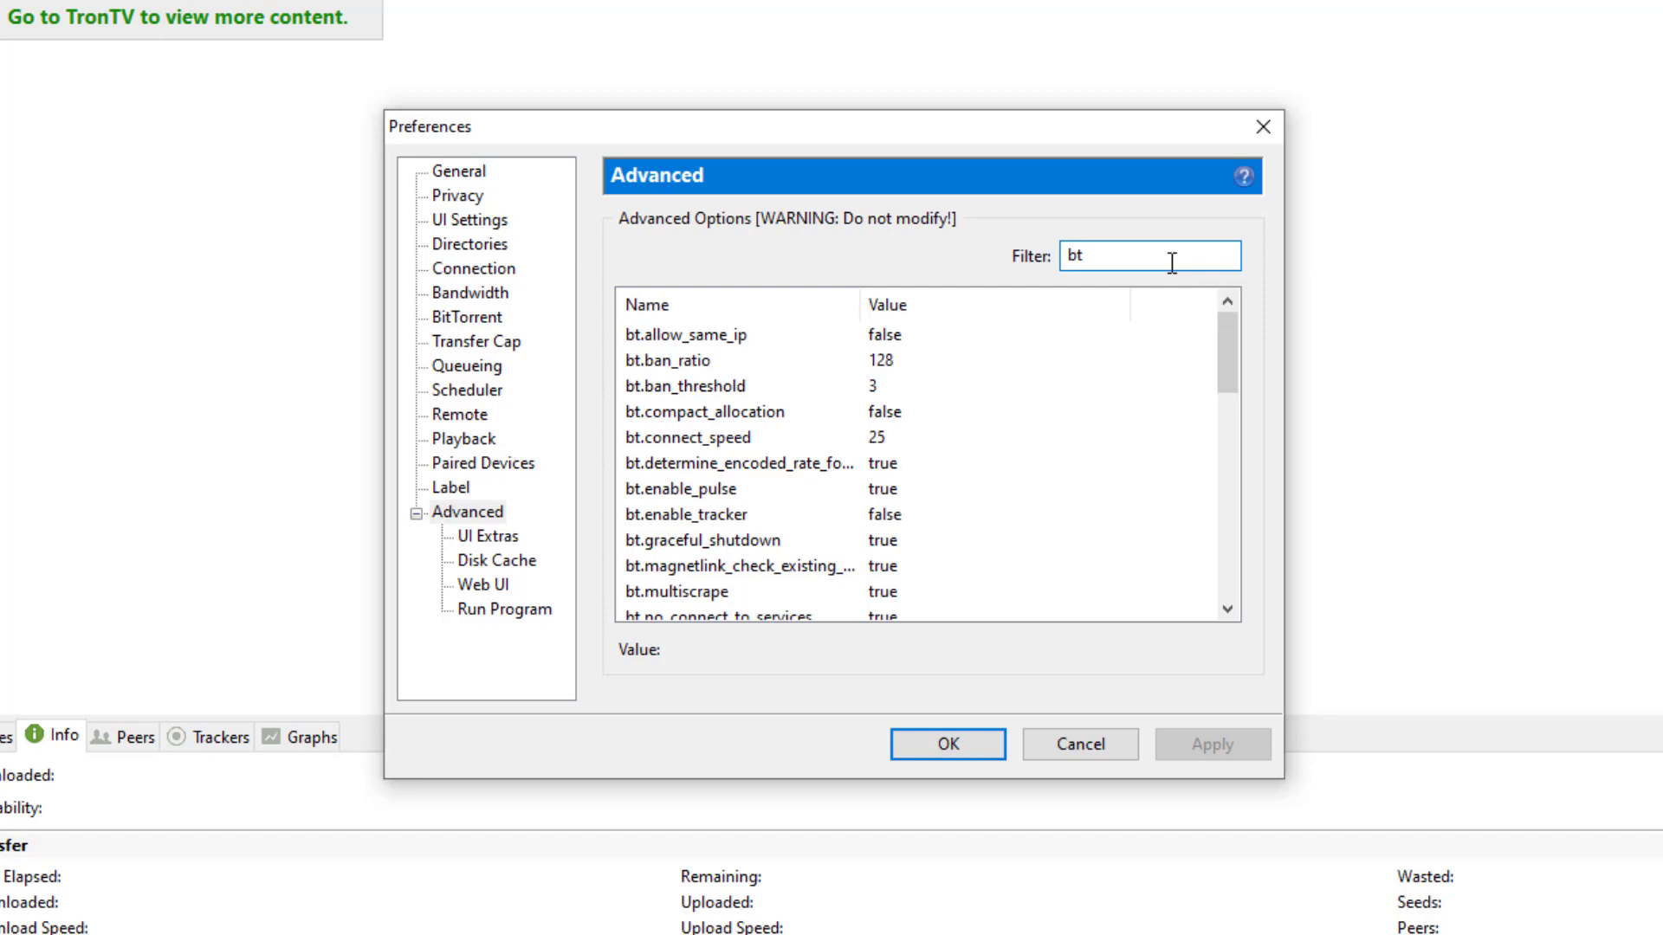
text(.enable)
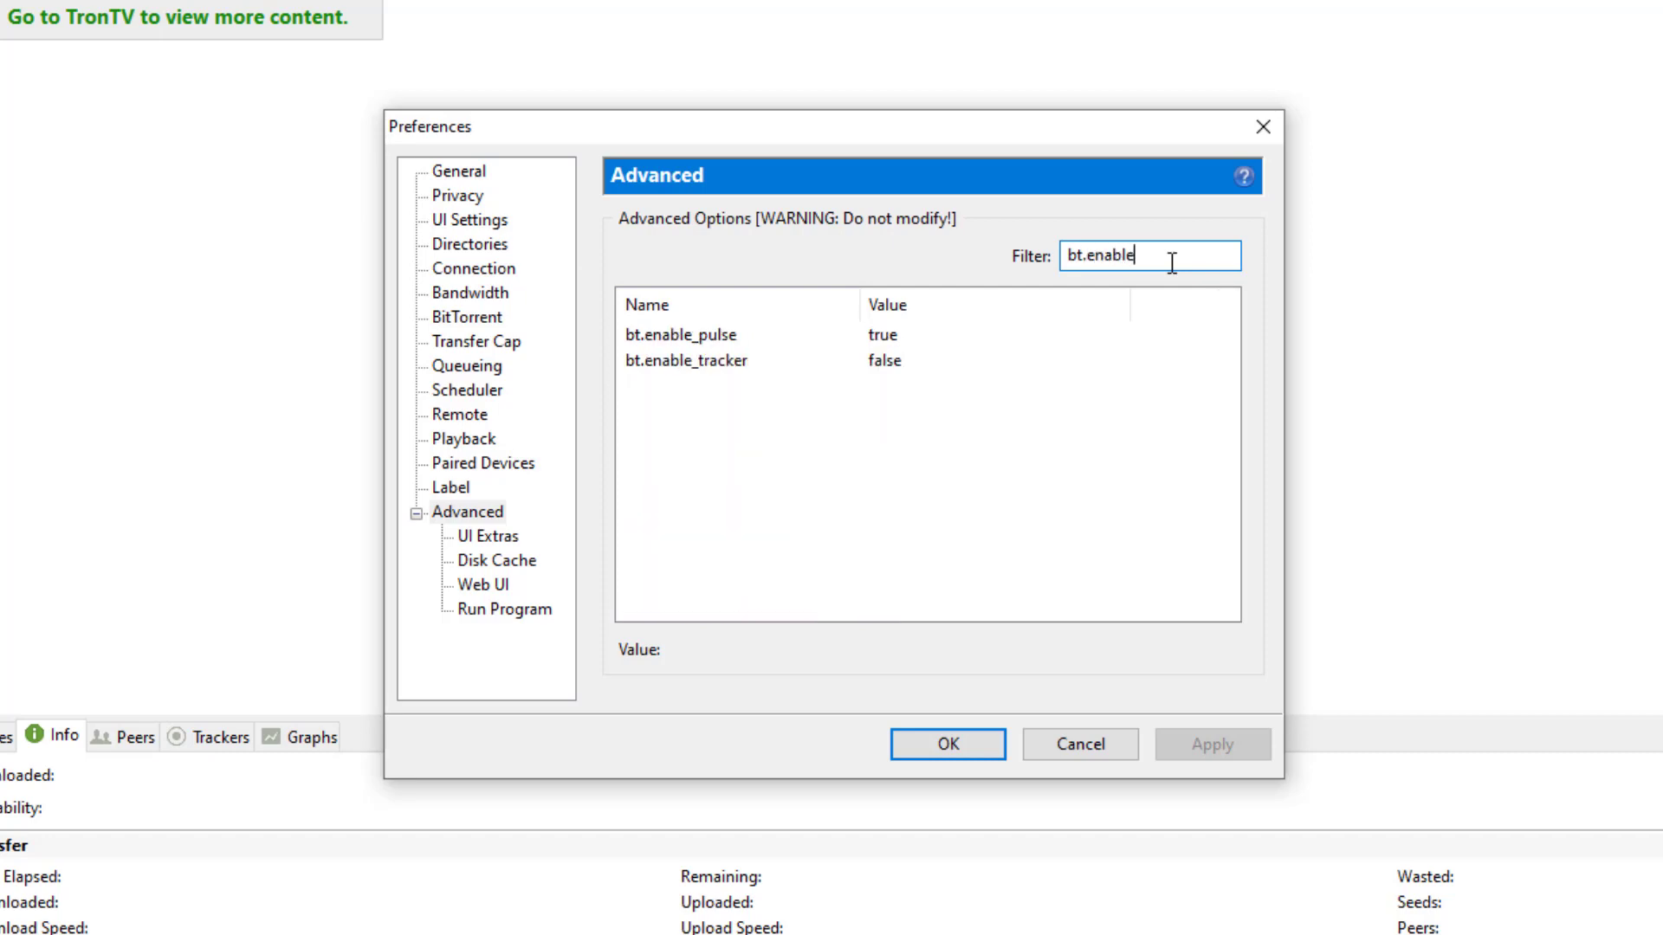
text(_pulse)
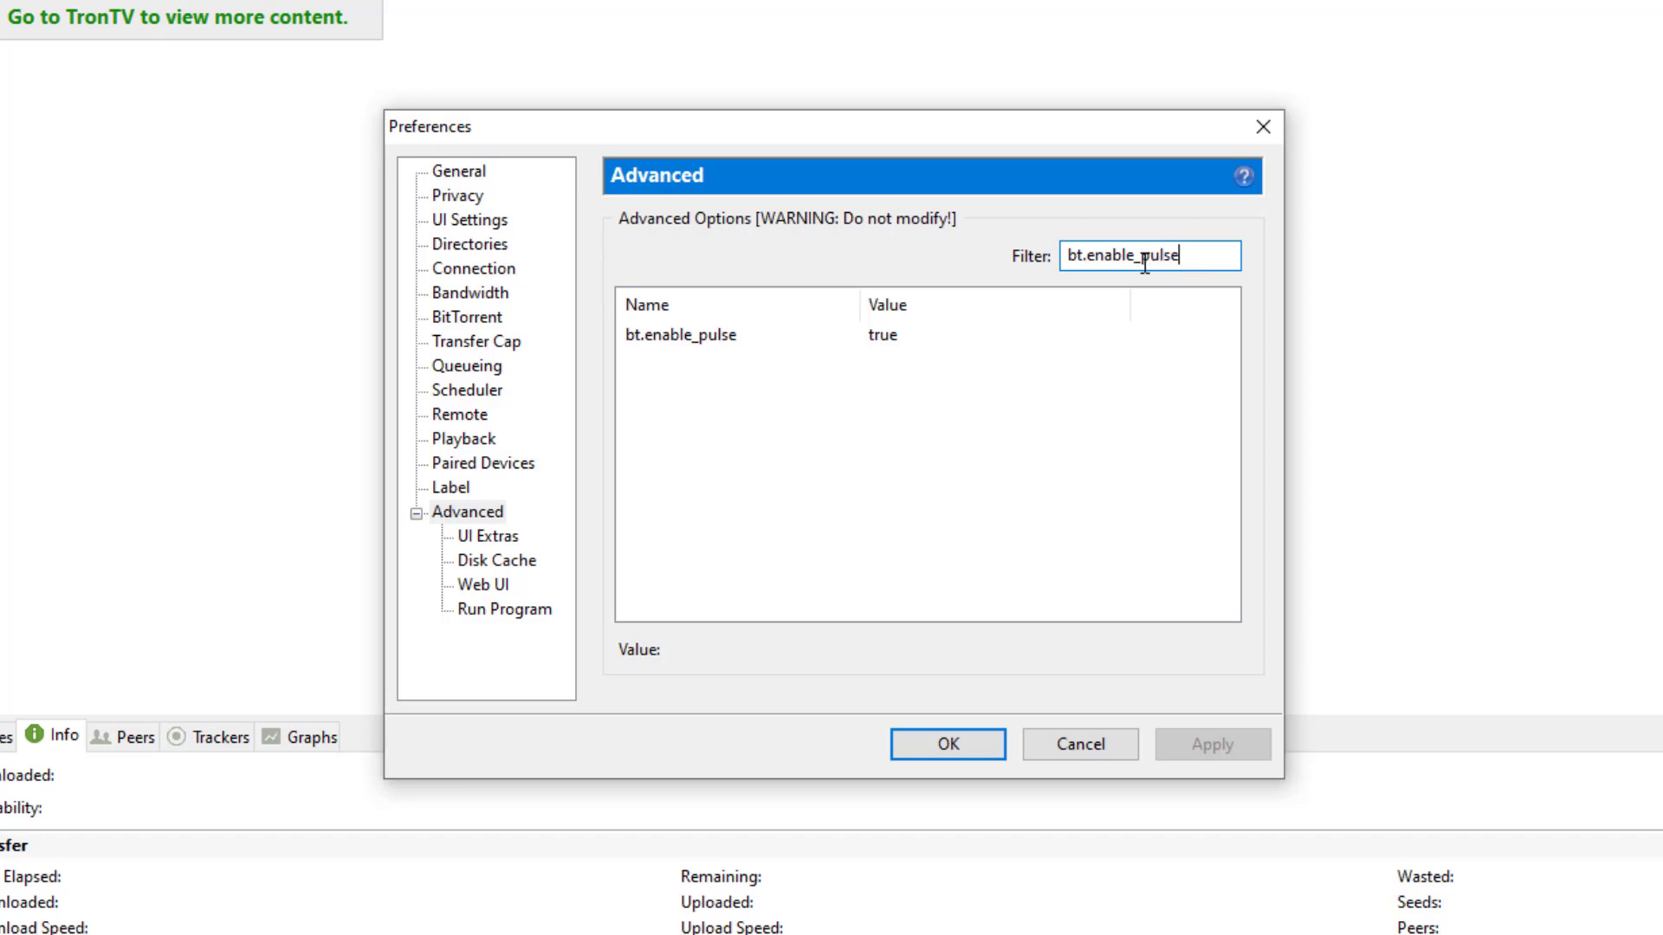
click(761, 336)
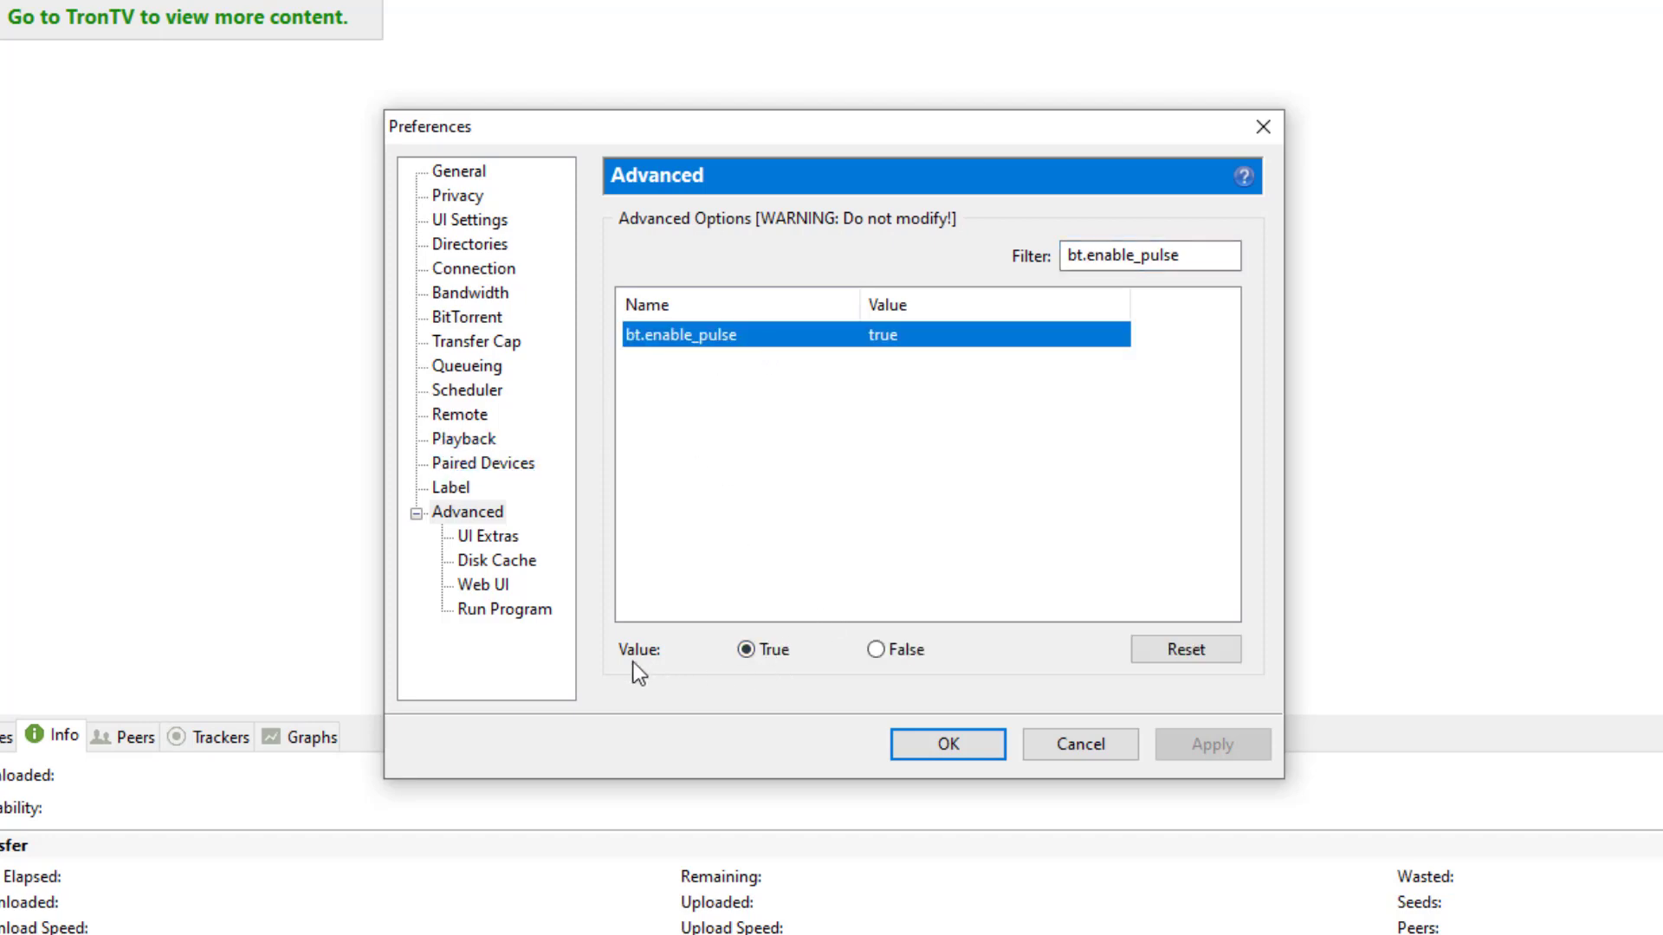
click(912, 650)
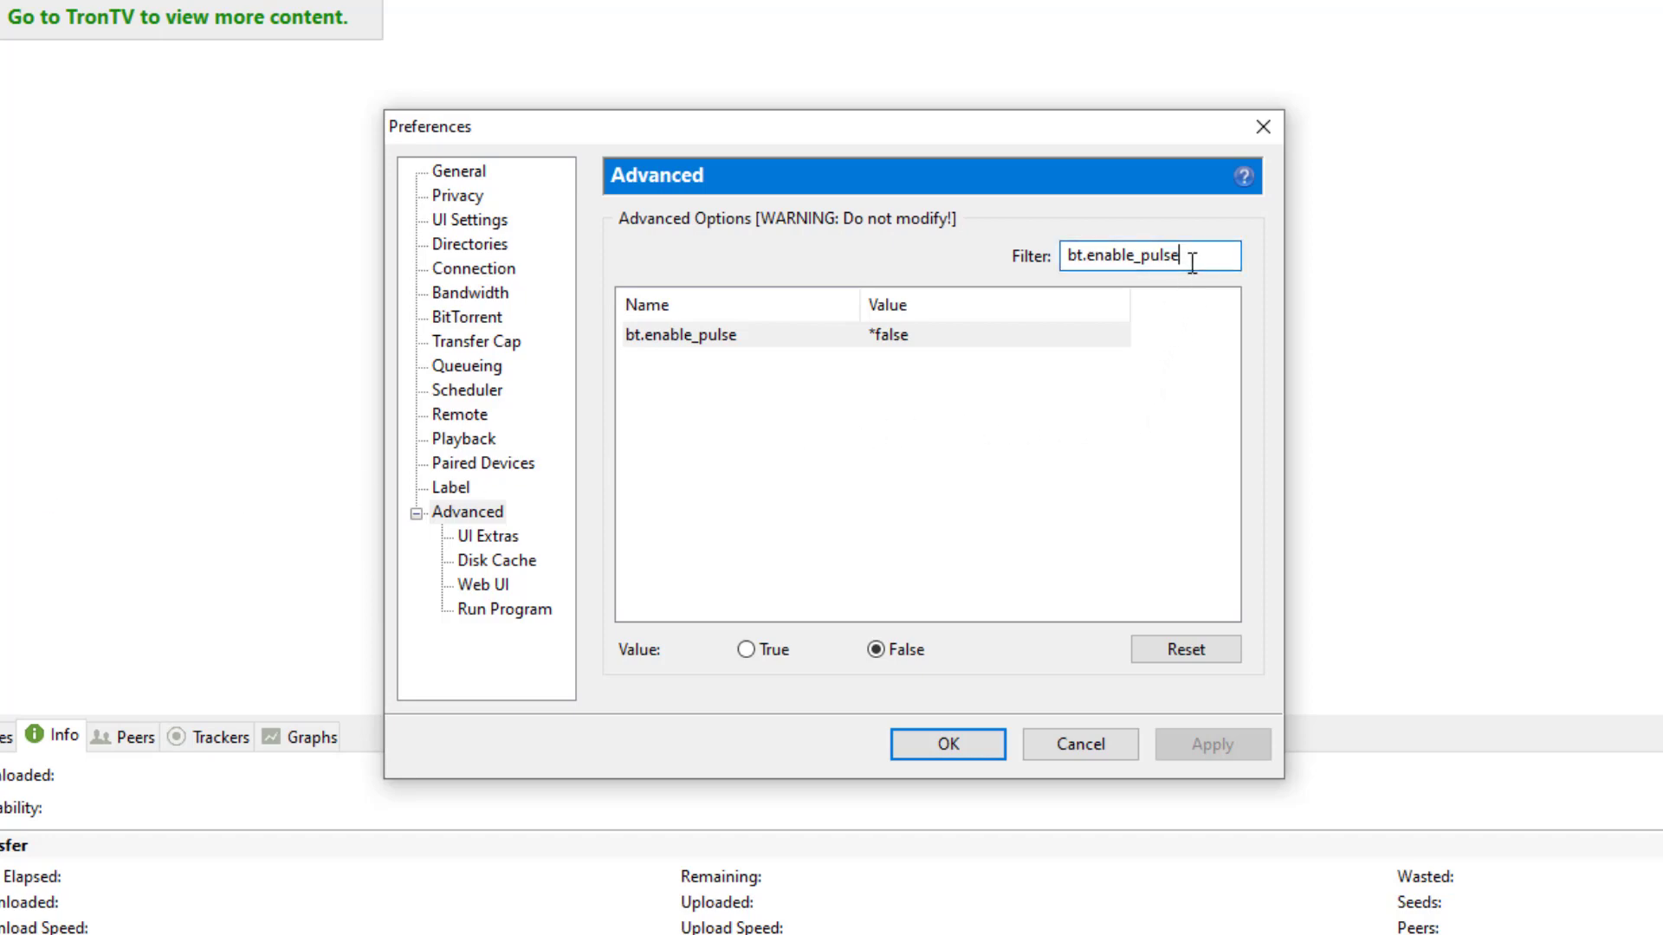
drag(1203, 258, 985, 270)
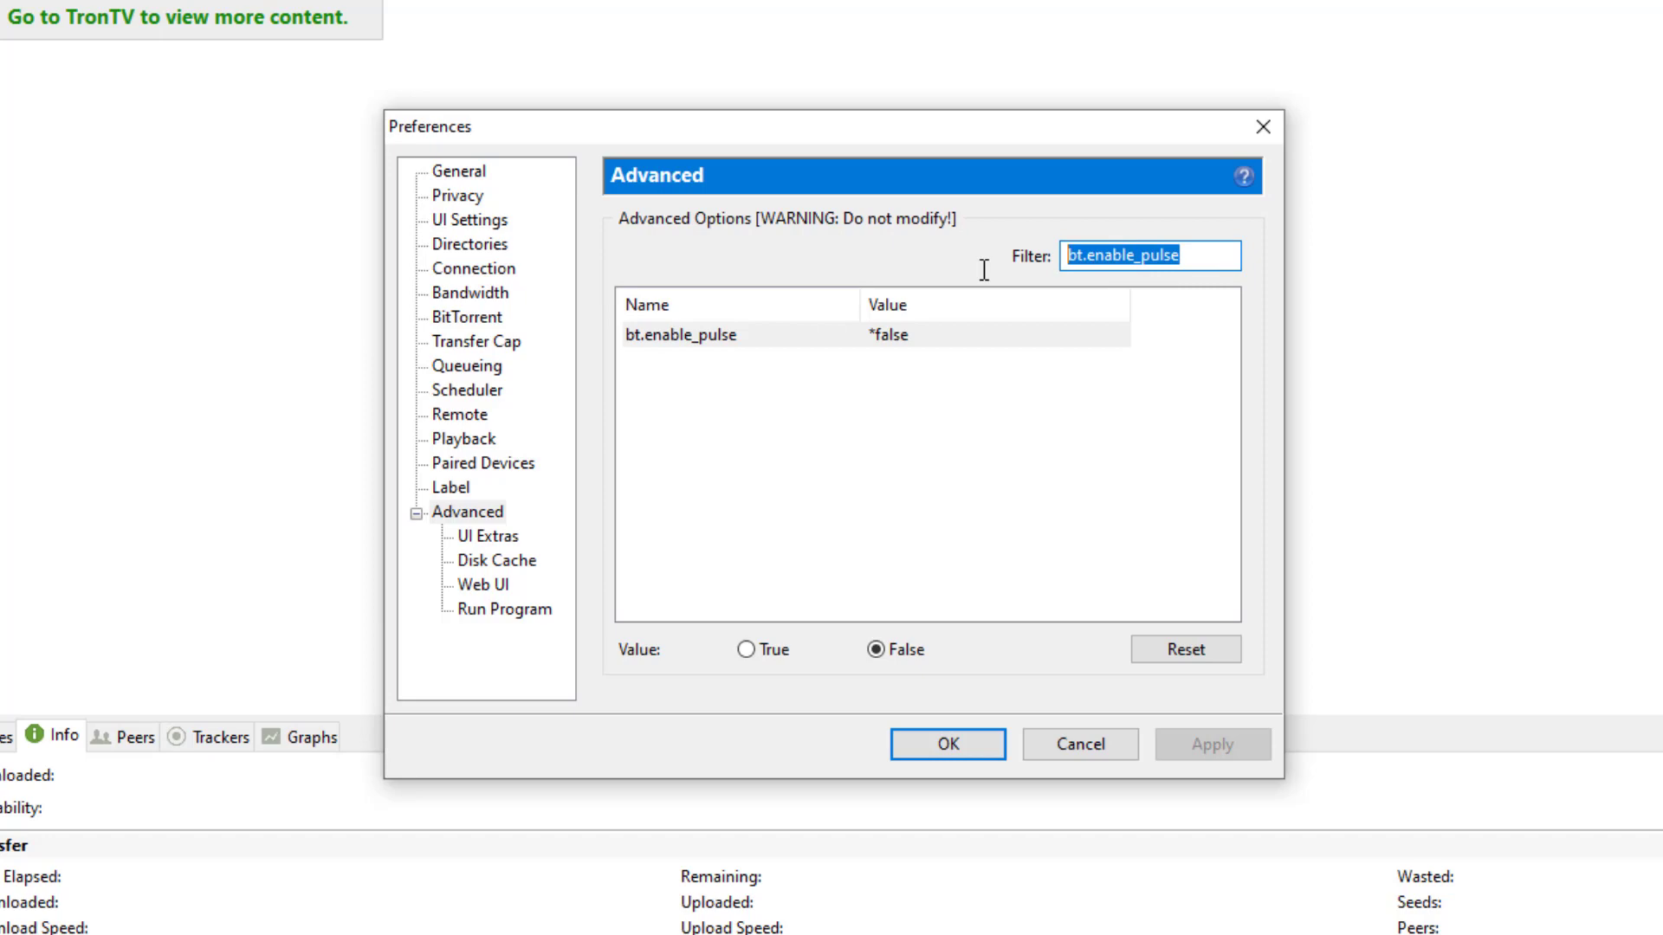
Step: Filter to gui.show_plus_upsell, fixing typos along the way, and set its value to false
key(BackSpace)
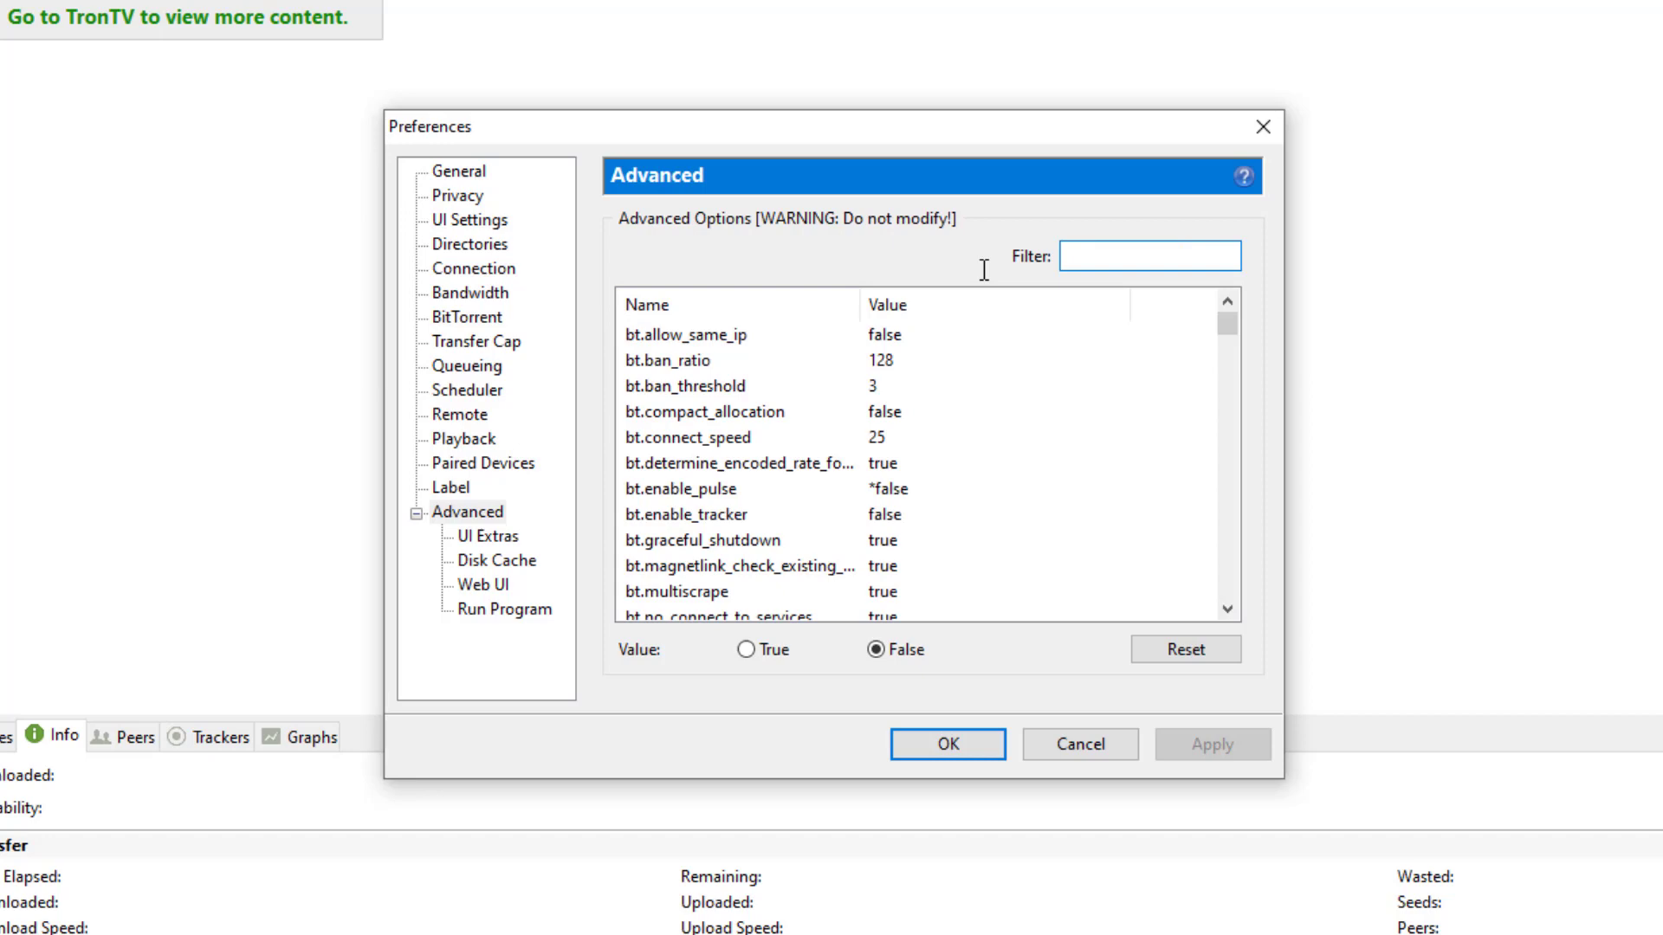
text(gui)
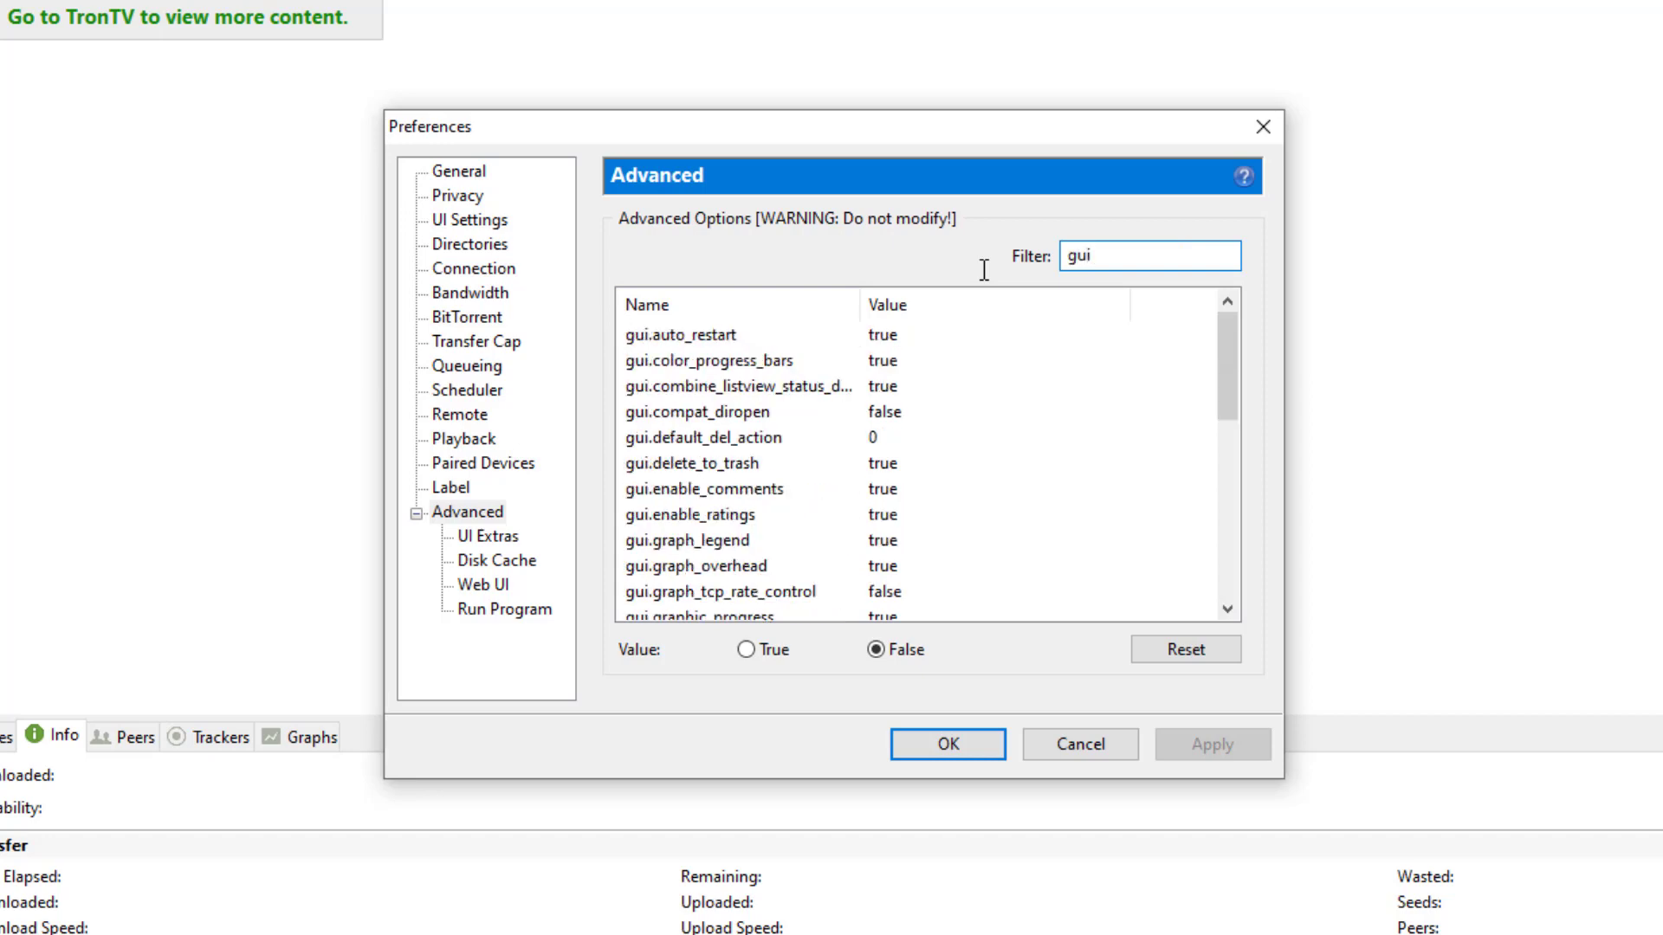
text(.sh)
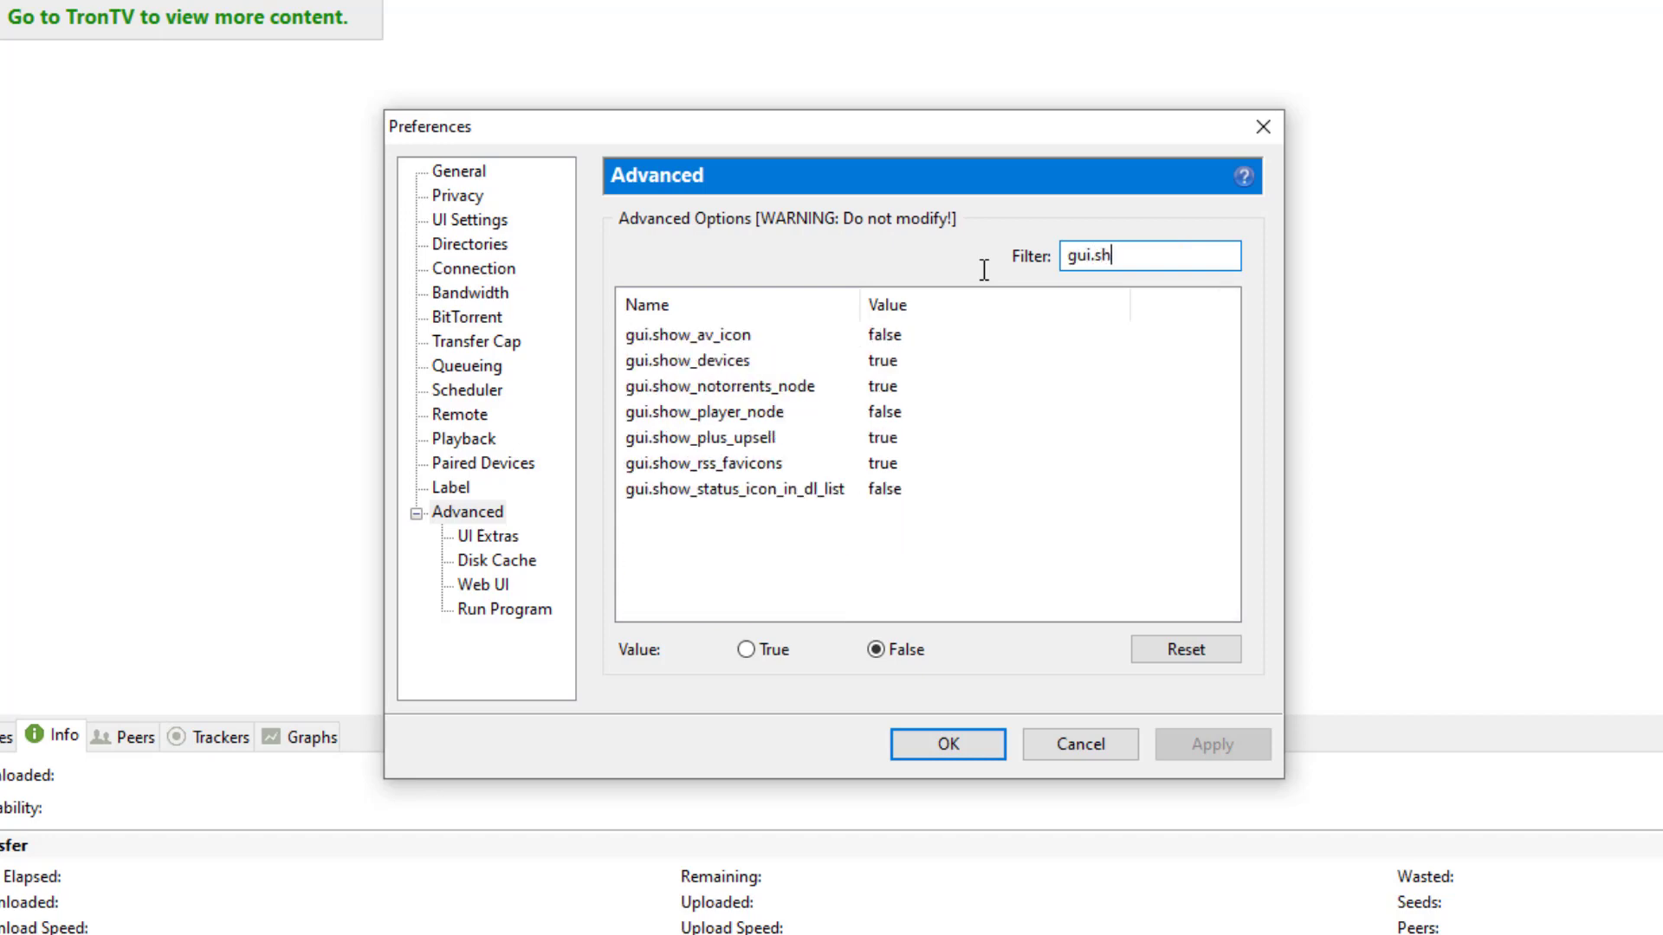
text(ow_plus)
text(_)
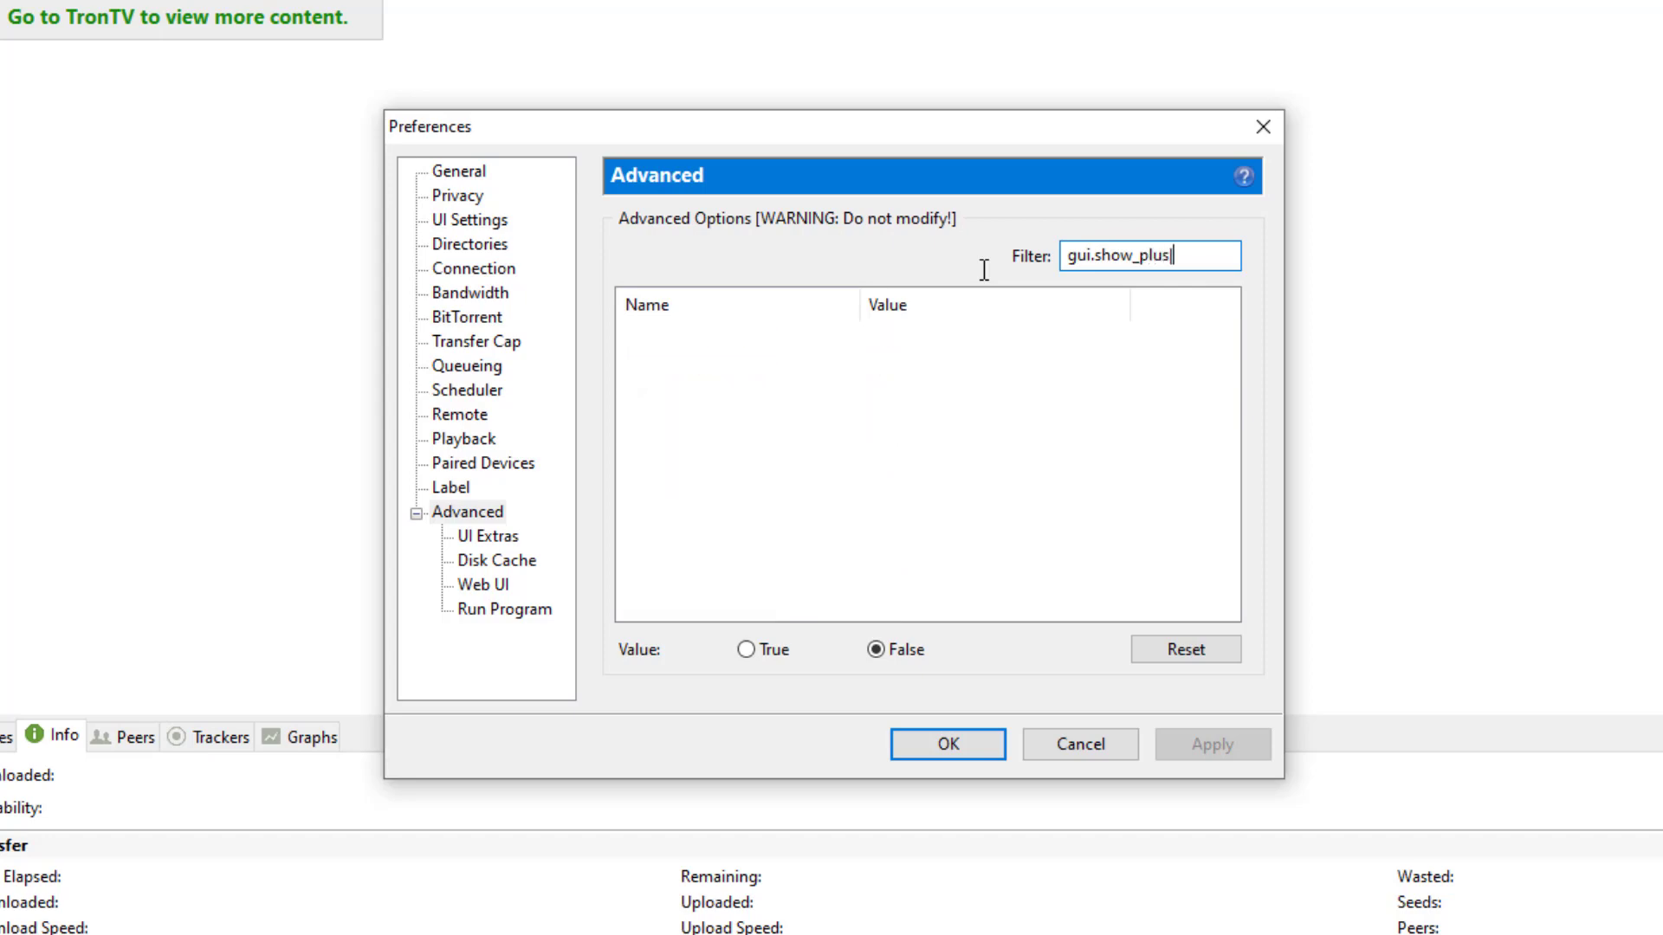
key(BackSpace)
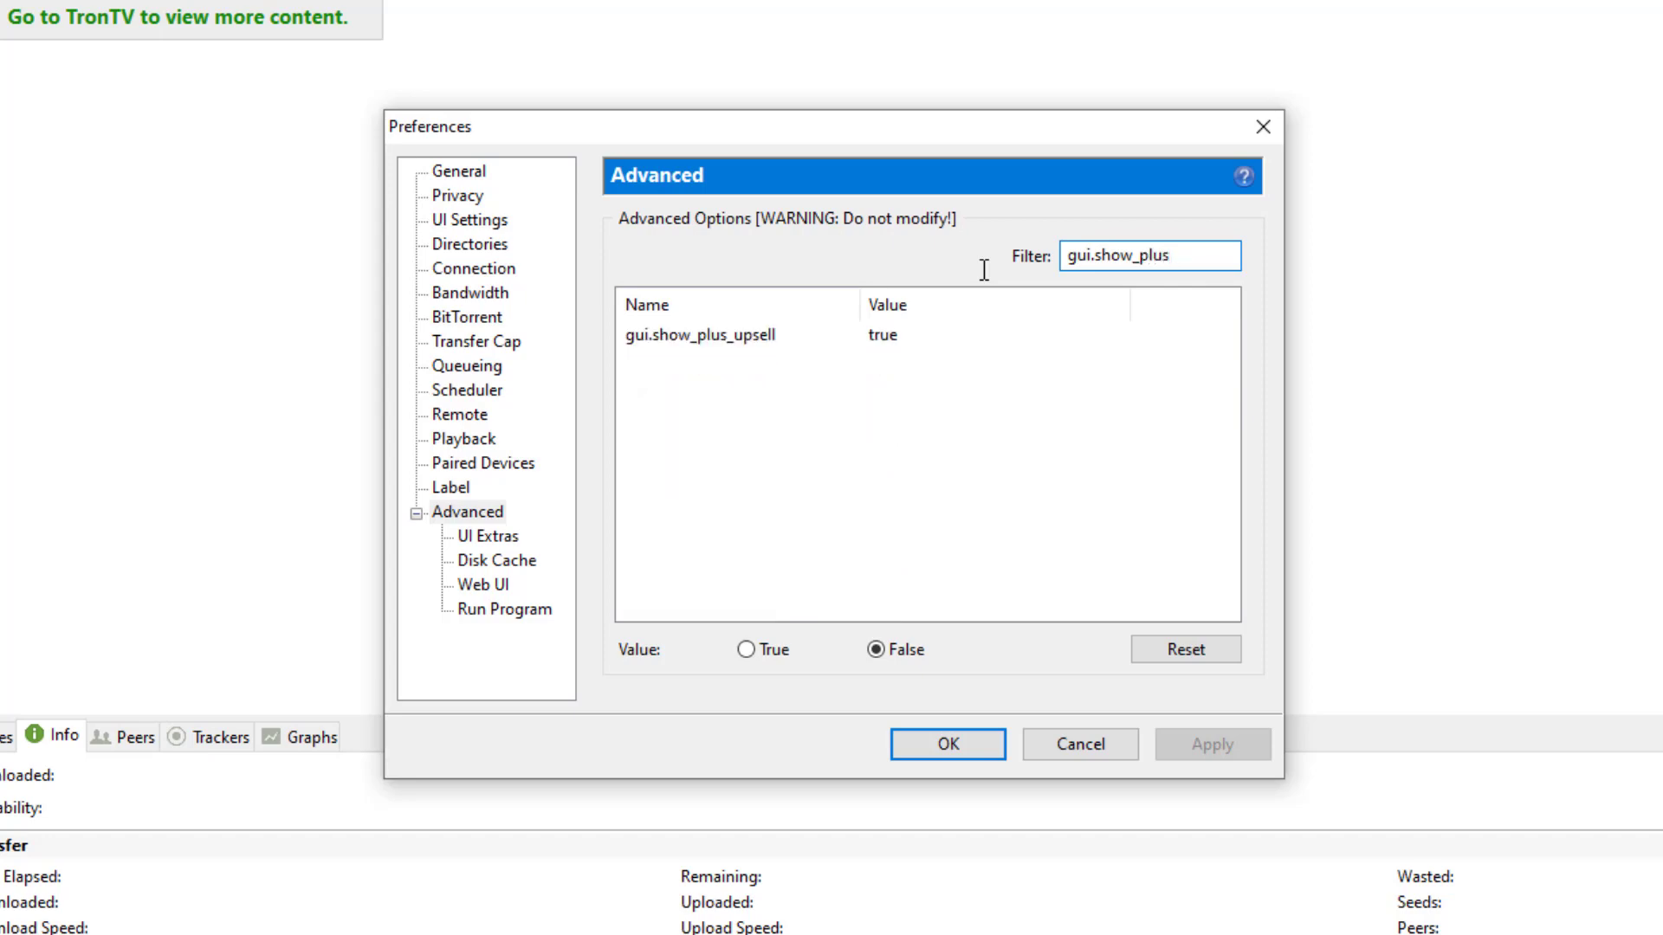
text(_upsek)
key(BackSpace)
text(ll)
click(814, 346)
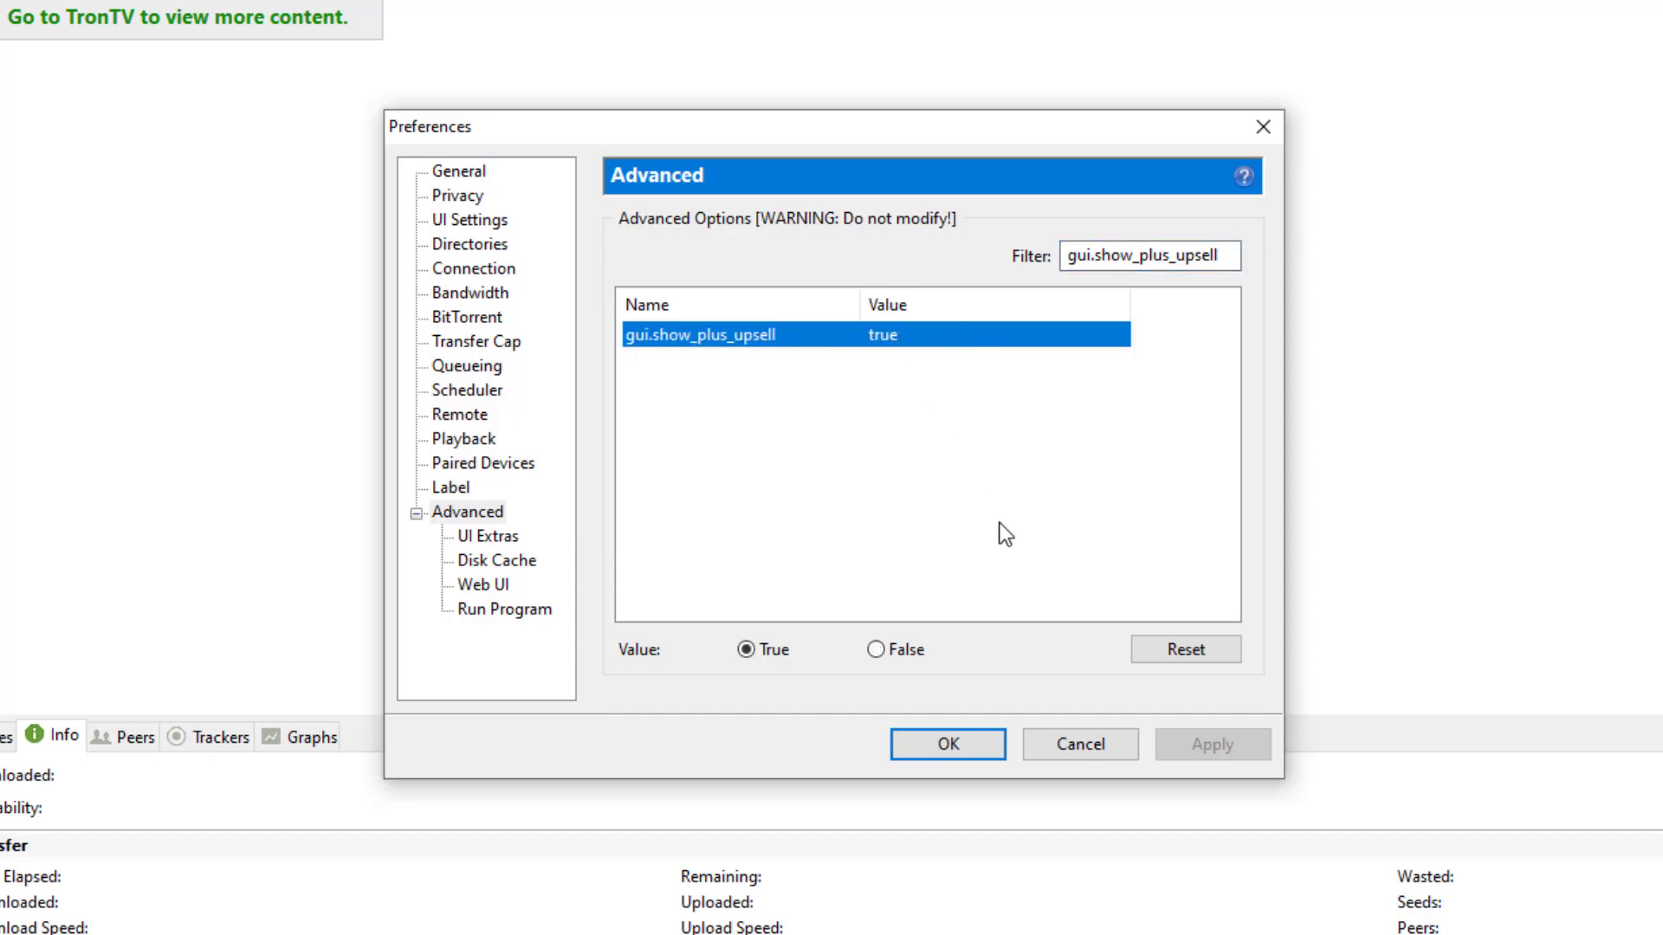
click(885, 648)
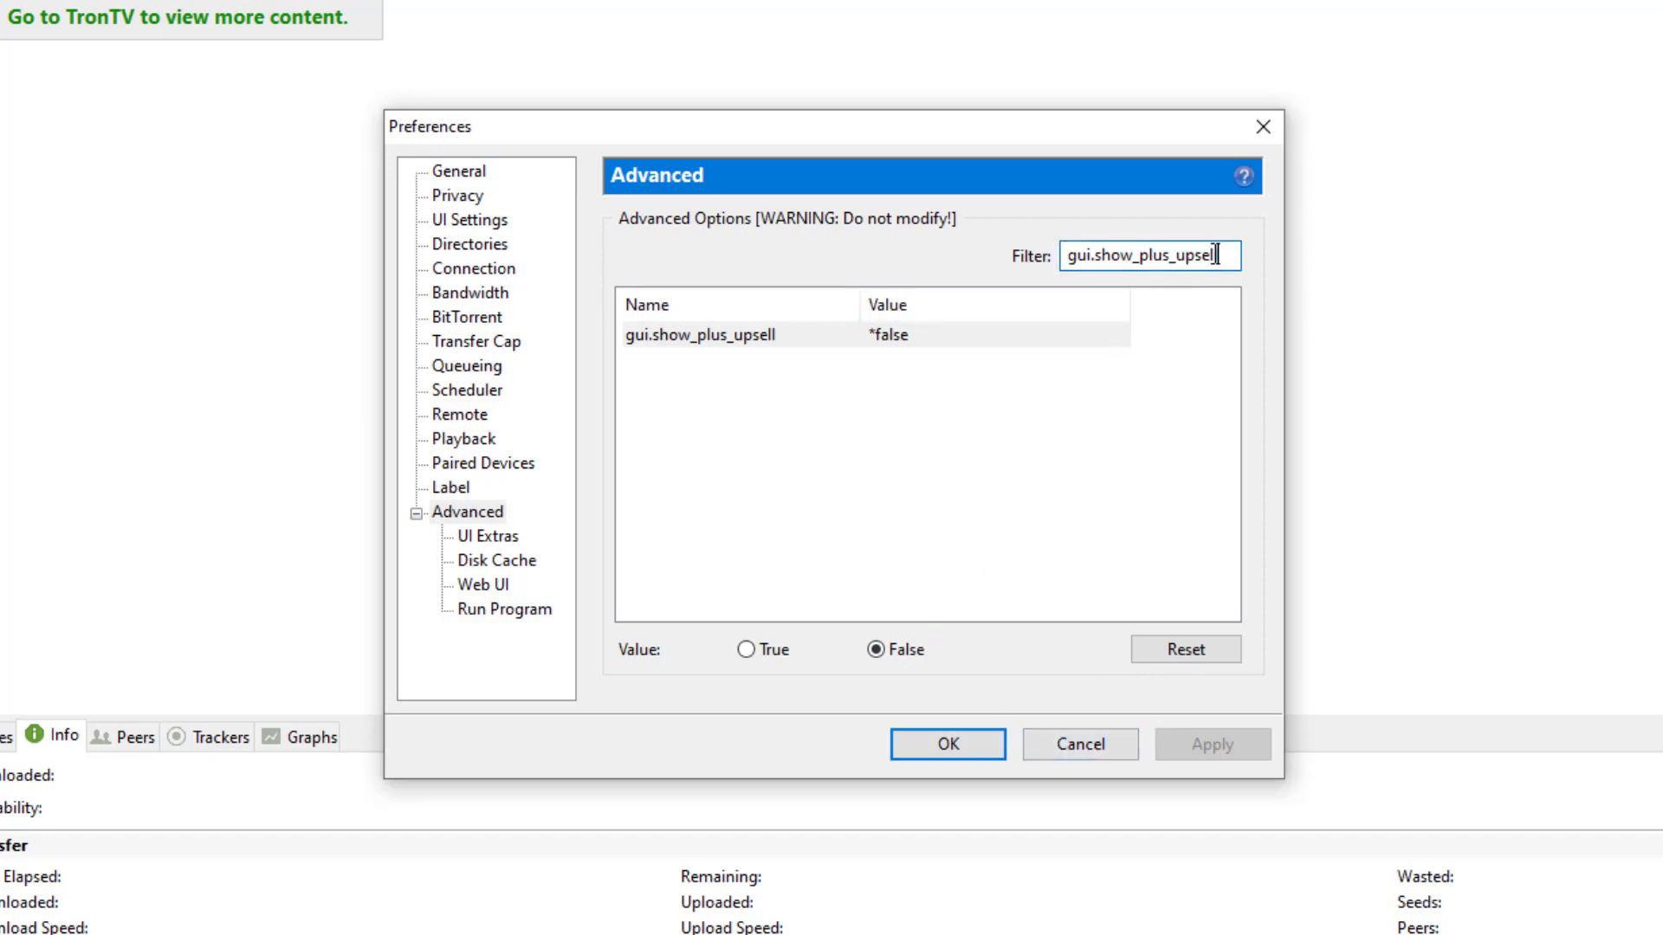
drag(1223, 254, 1045, 256)
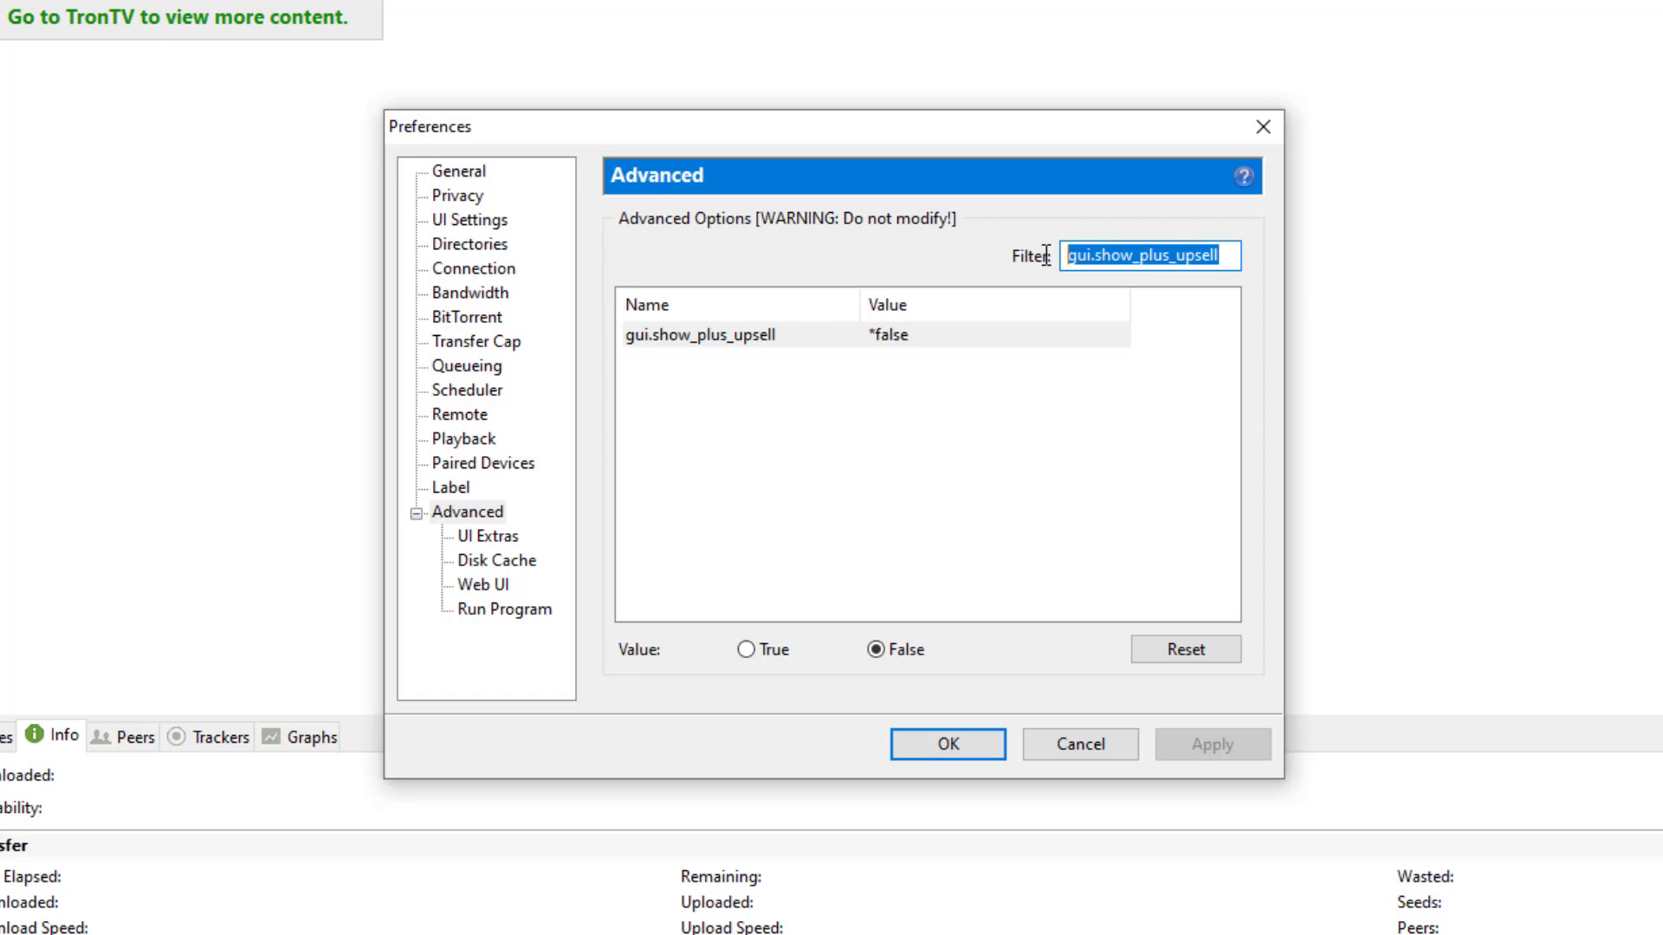
Step: Filter to offers.content_offer_autoexec and check that its value is false
text(offers)
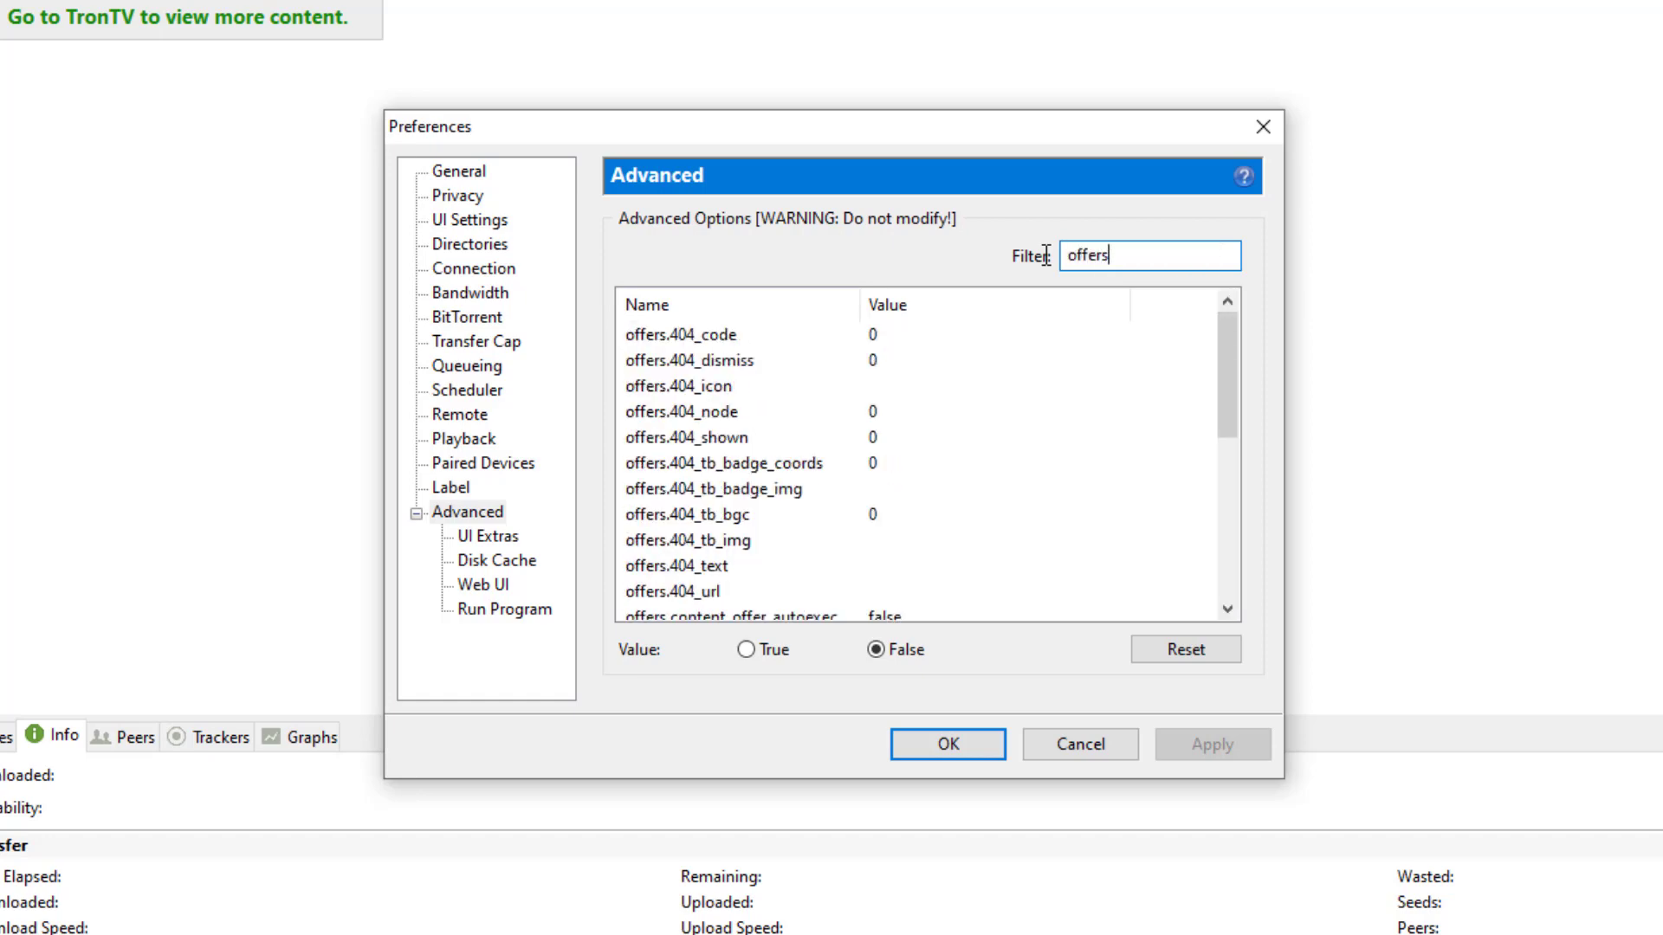
text(.cont)
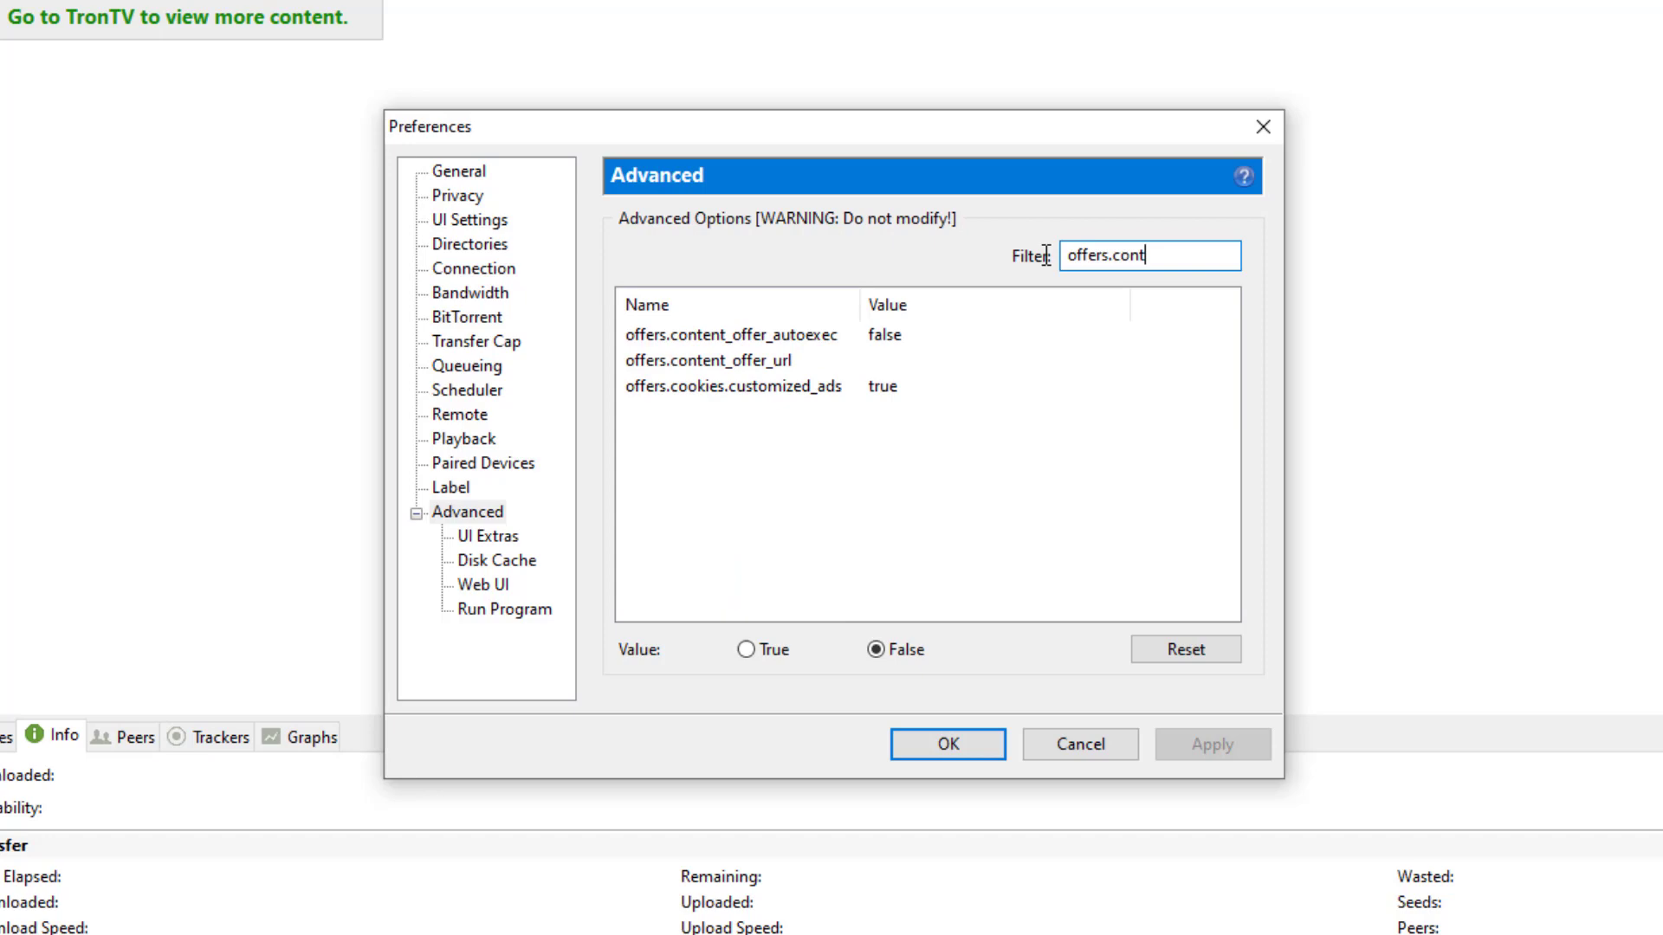
text(ent_)
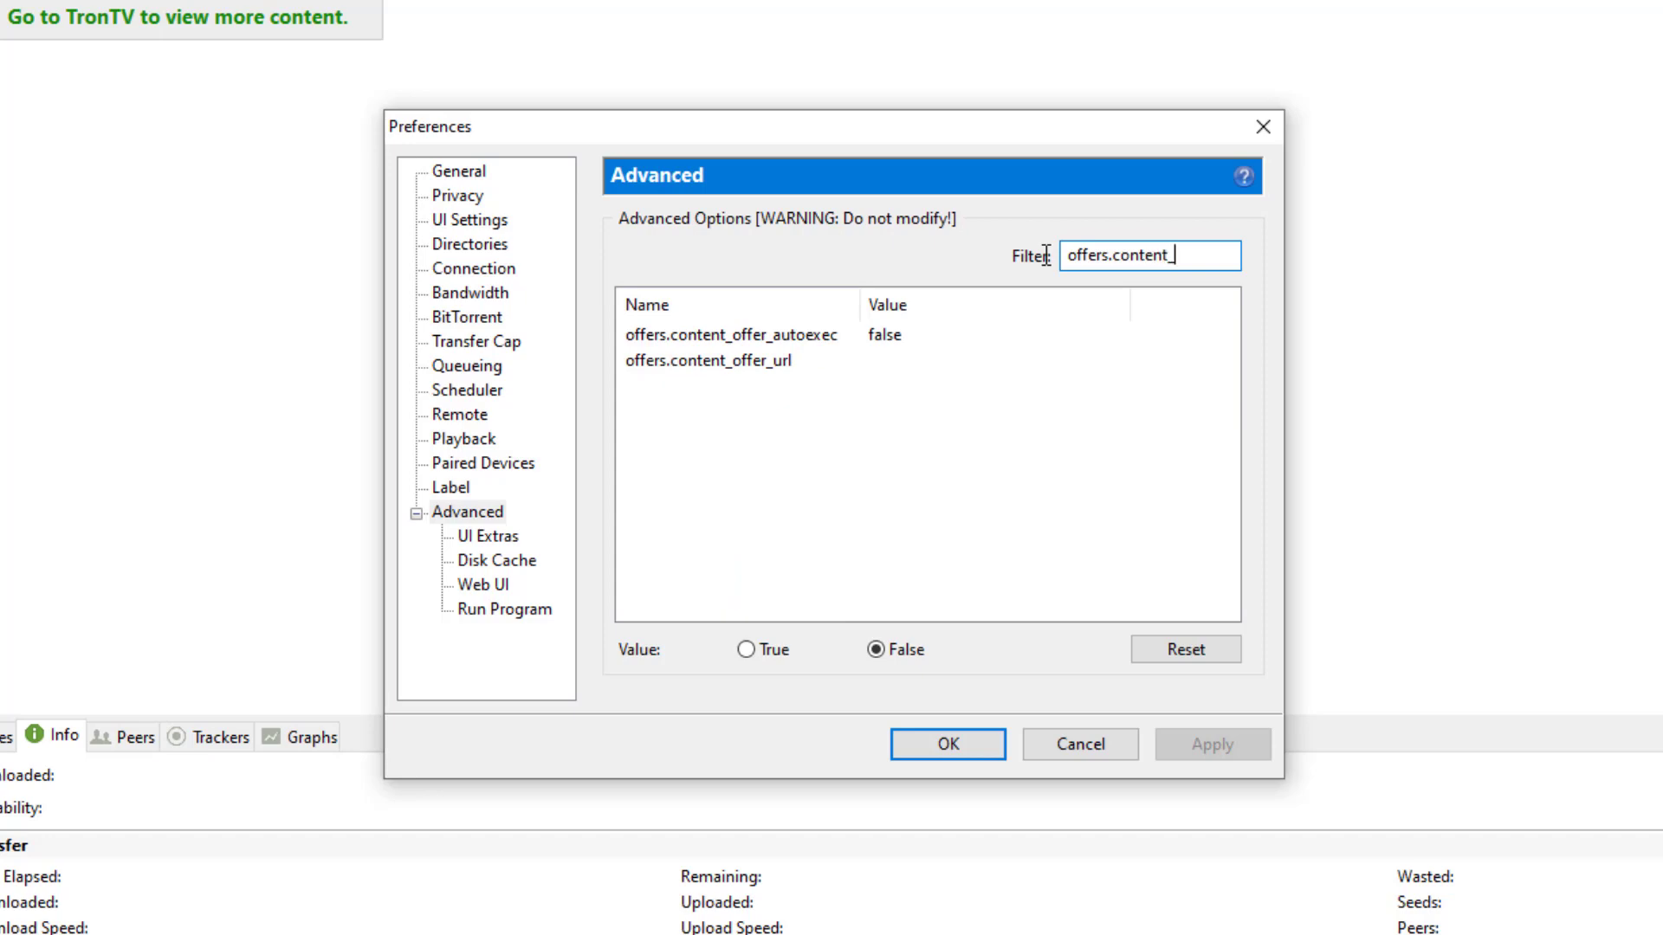
text(offer_aut)
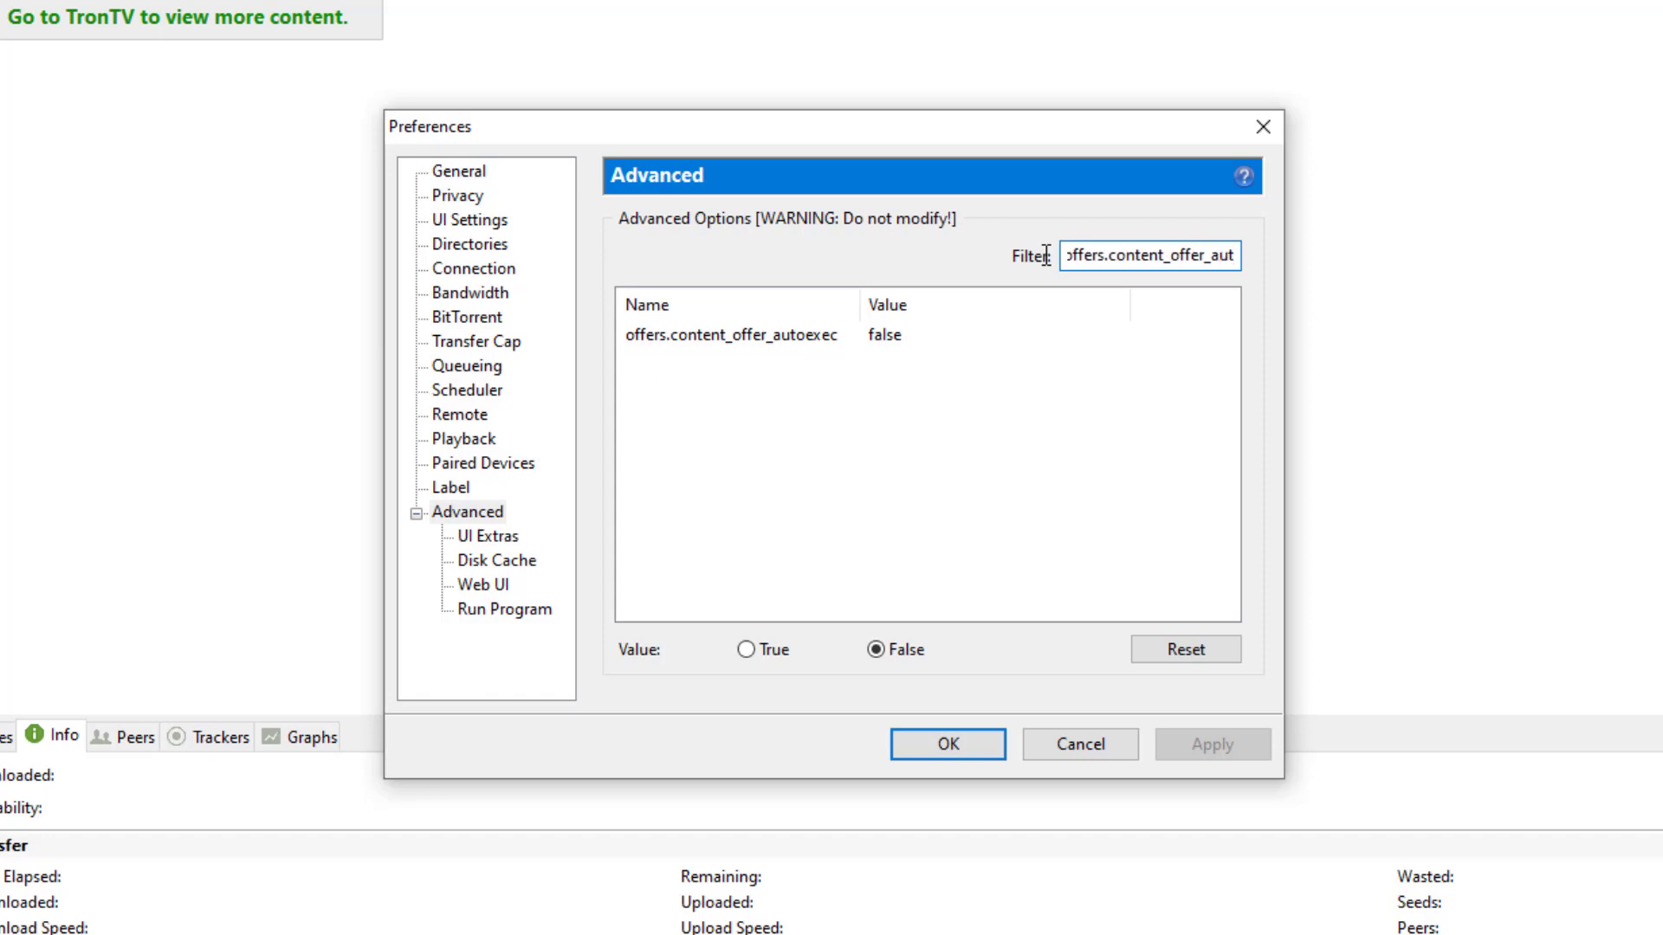
text(oexec)
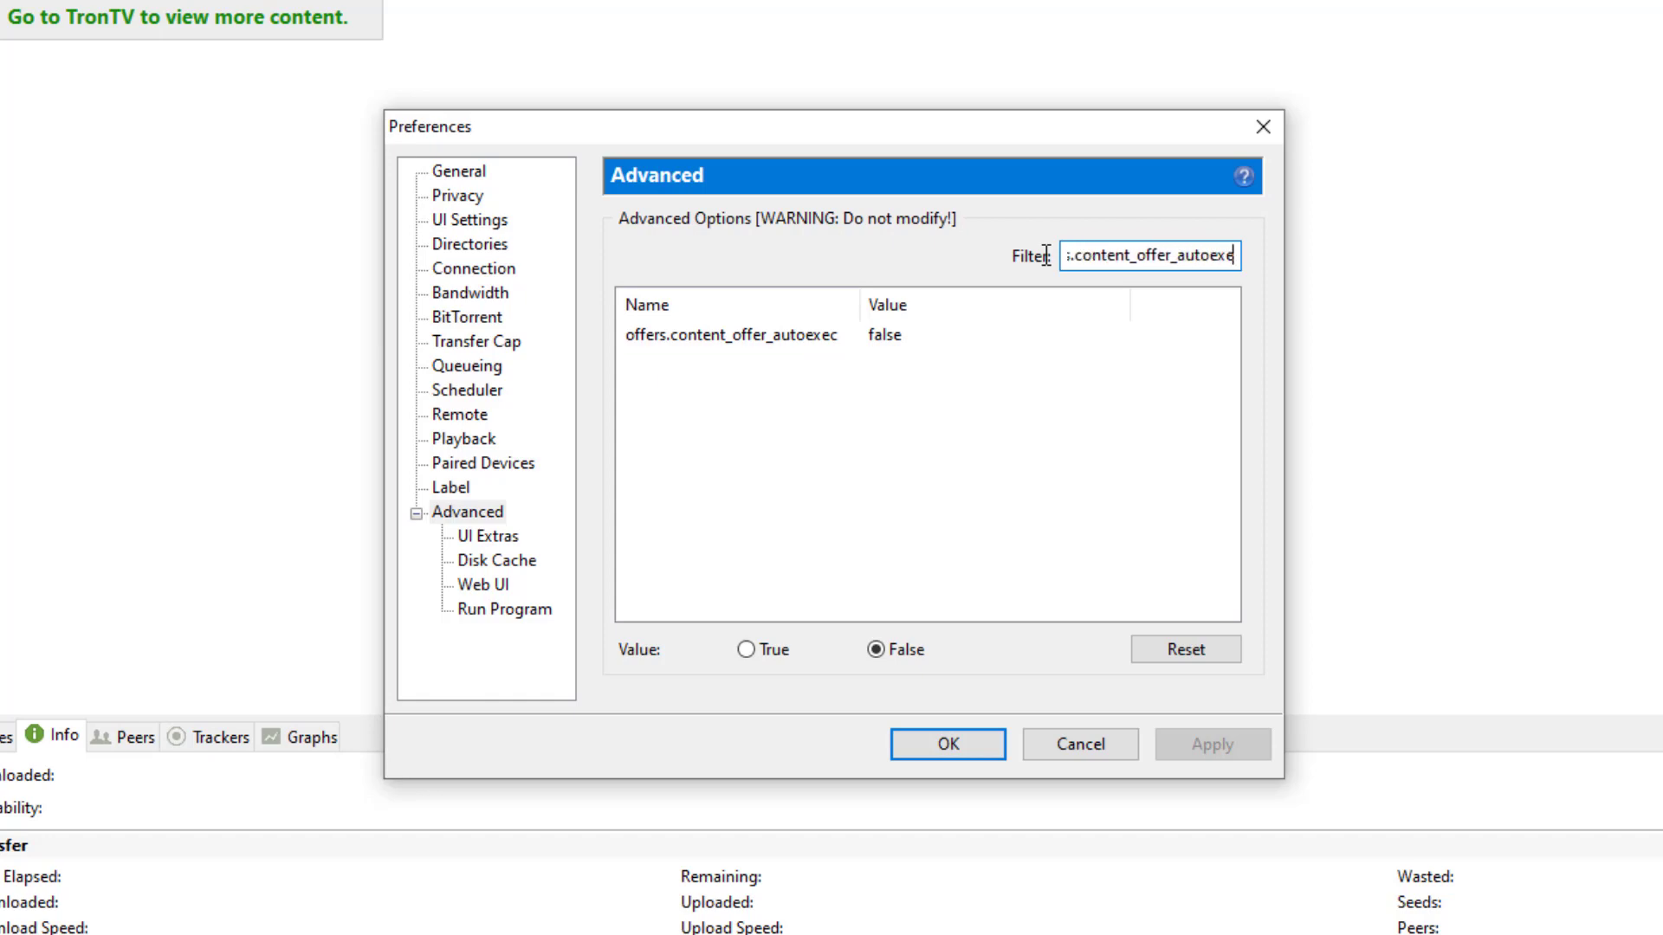
click(885, 338)
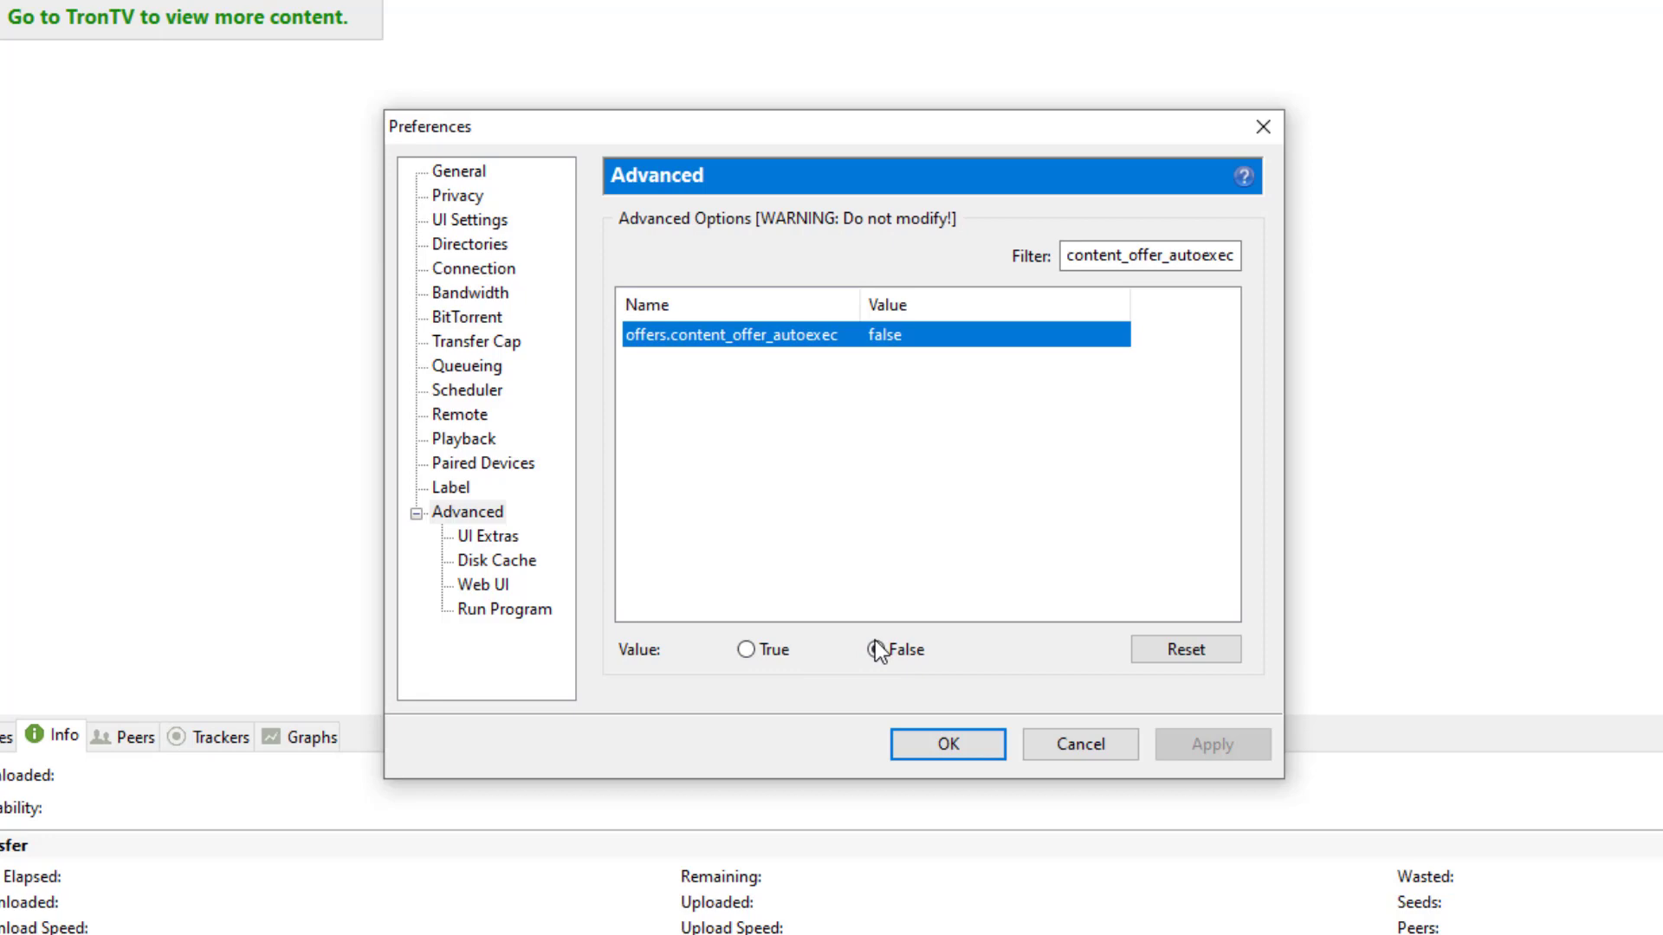
click(1149, 254)
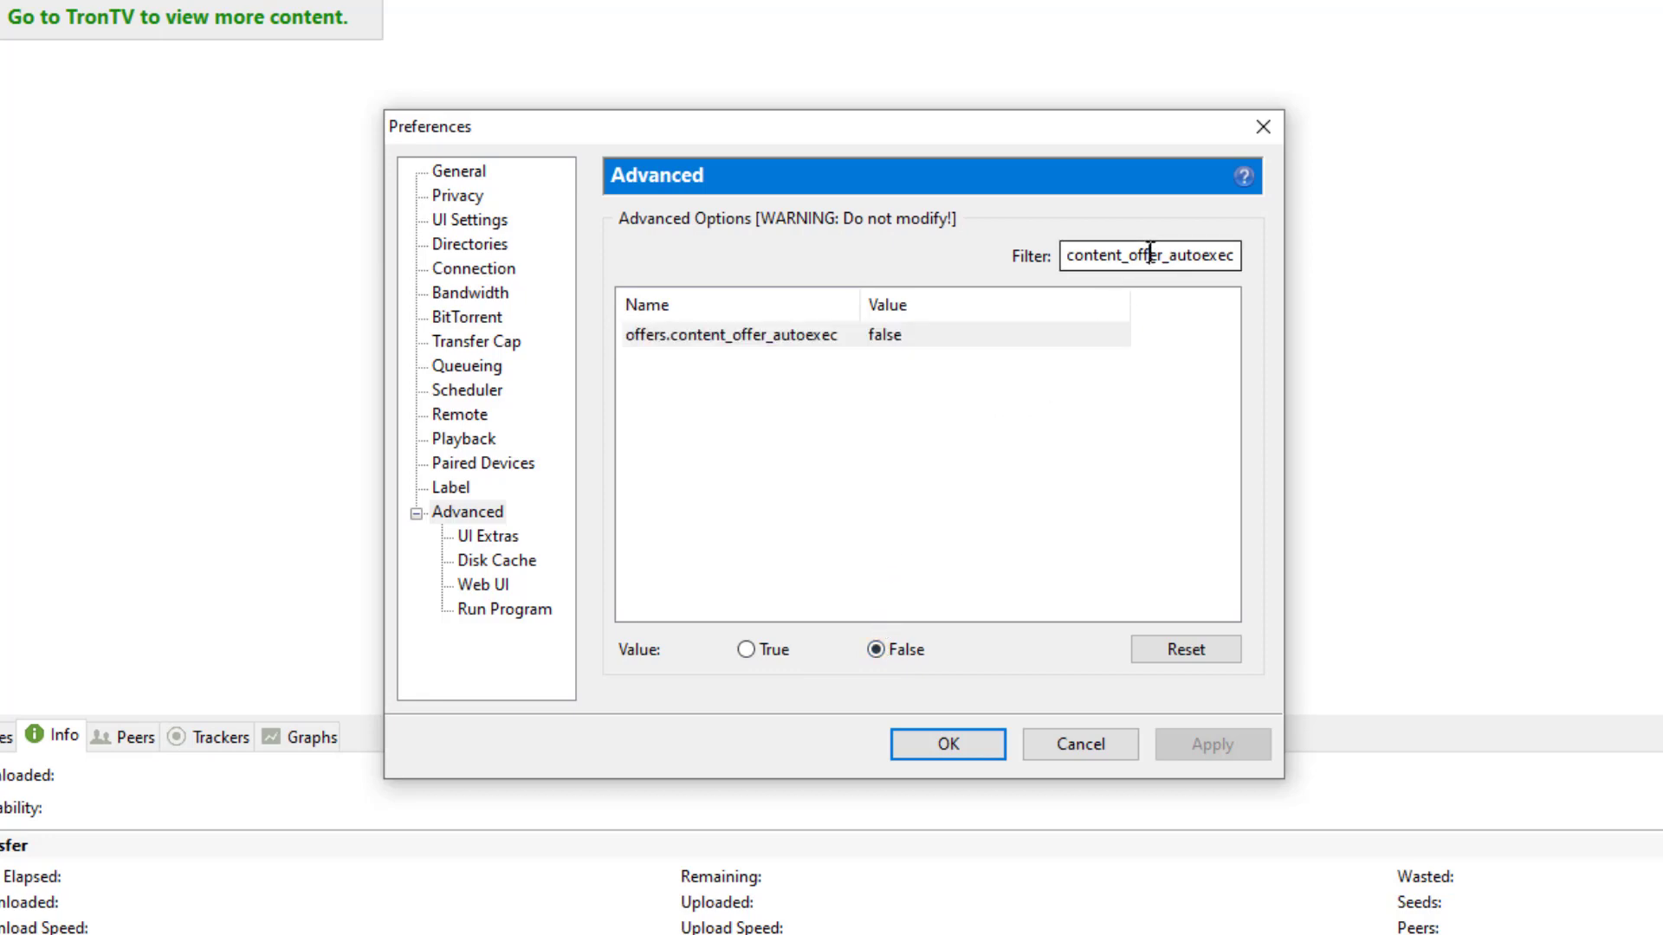
double_click(1149, 255)
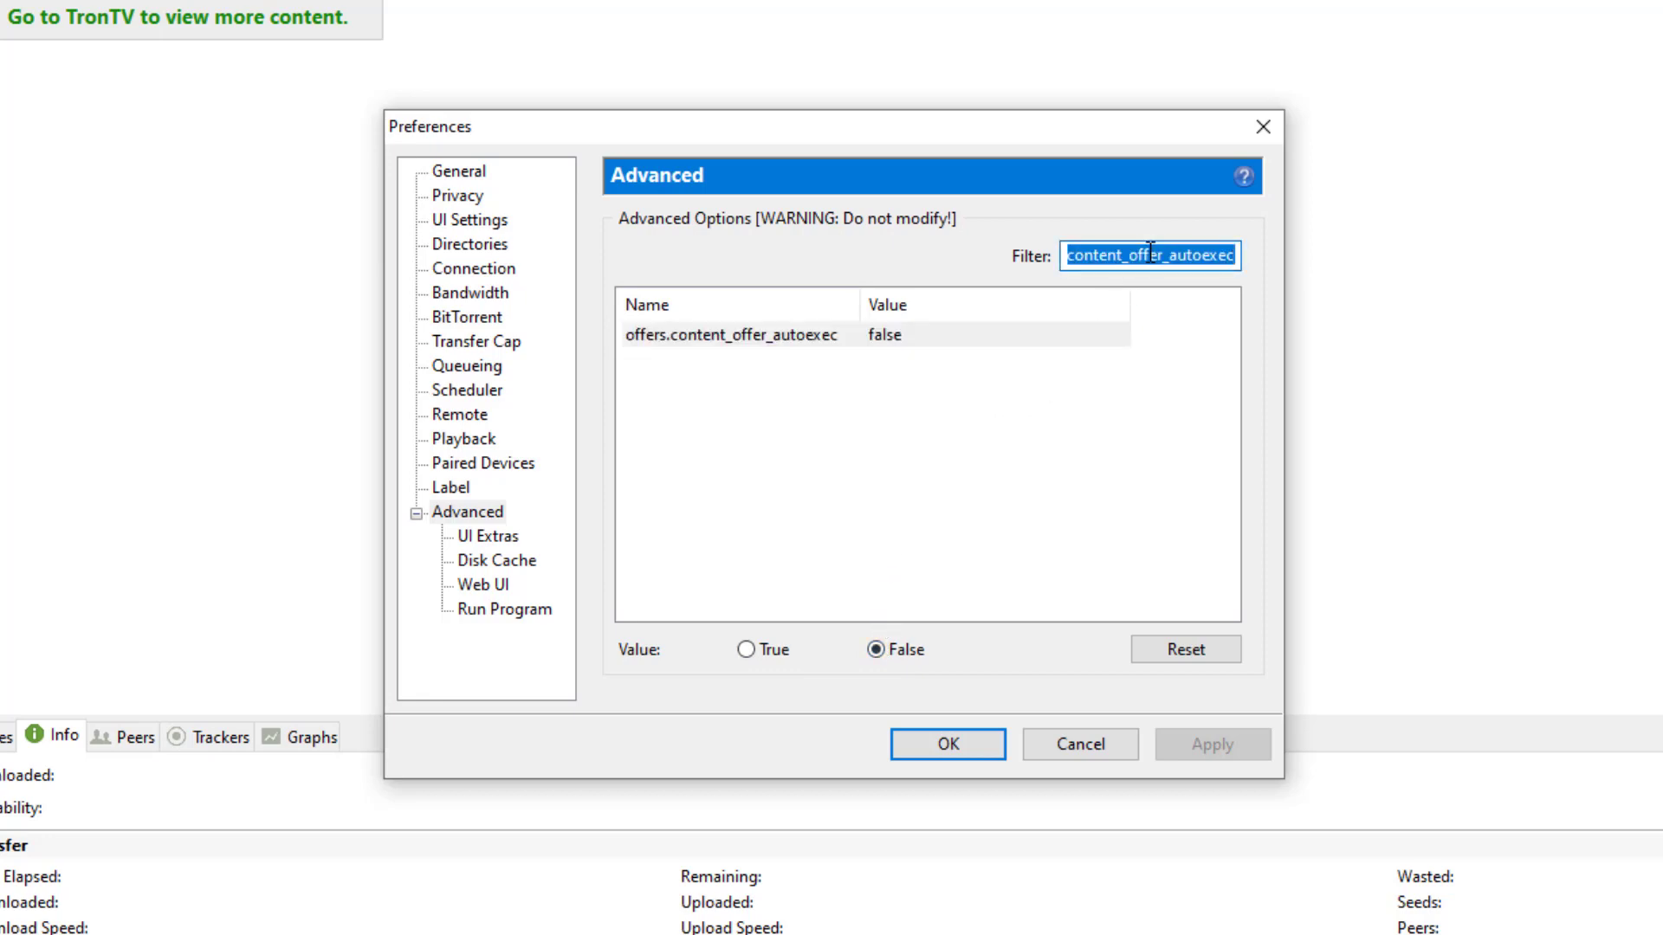
Step: Filter to gui.show_notorrents_node and switch its value from true to false
key(BackSpace)
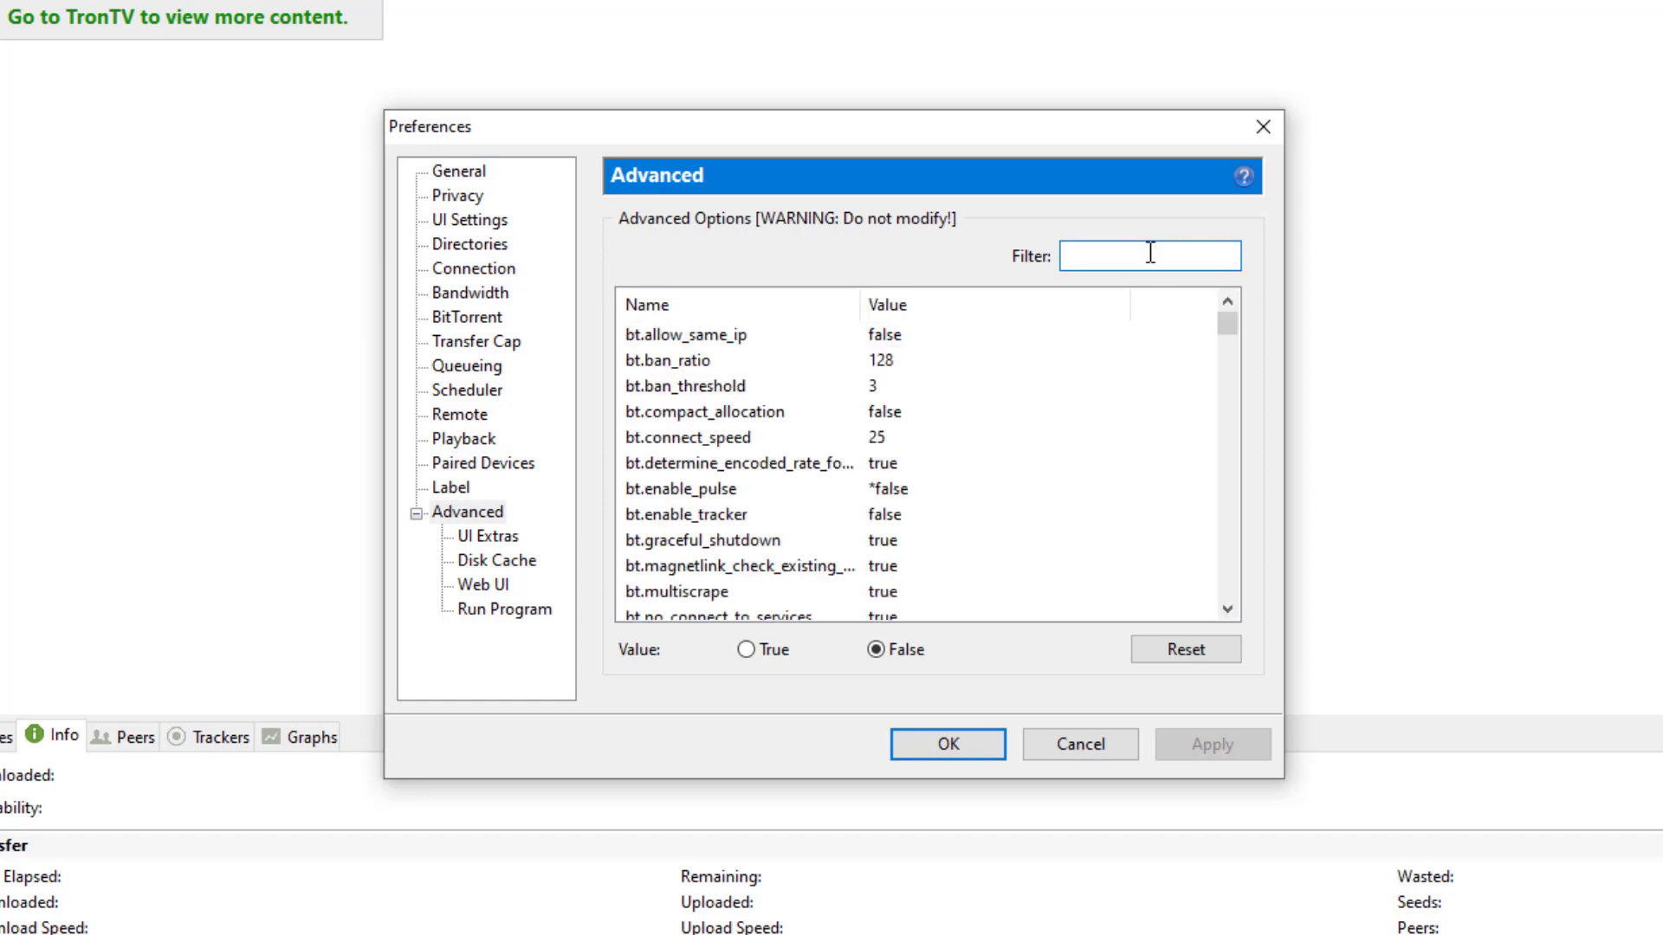
text(gui)
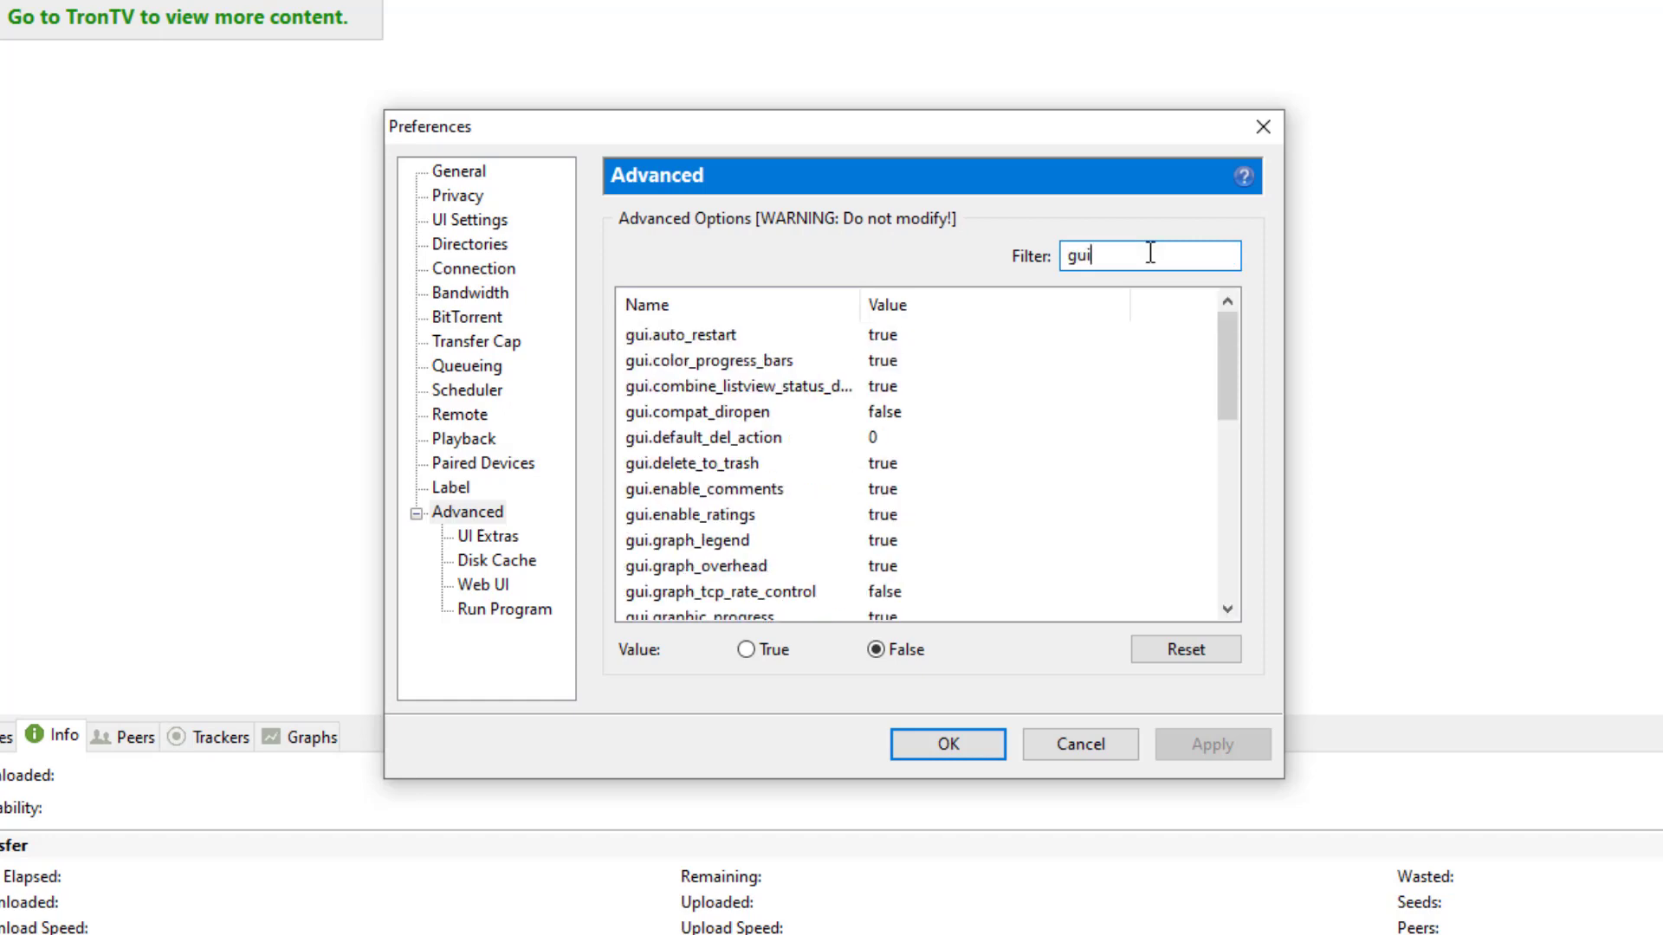
text(.sho)
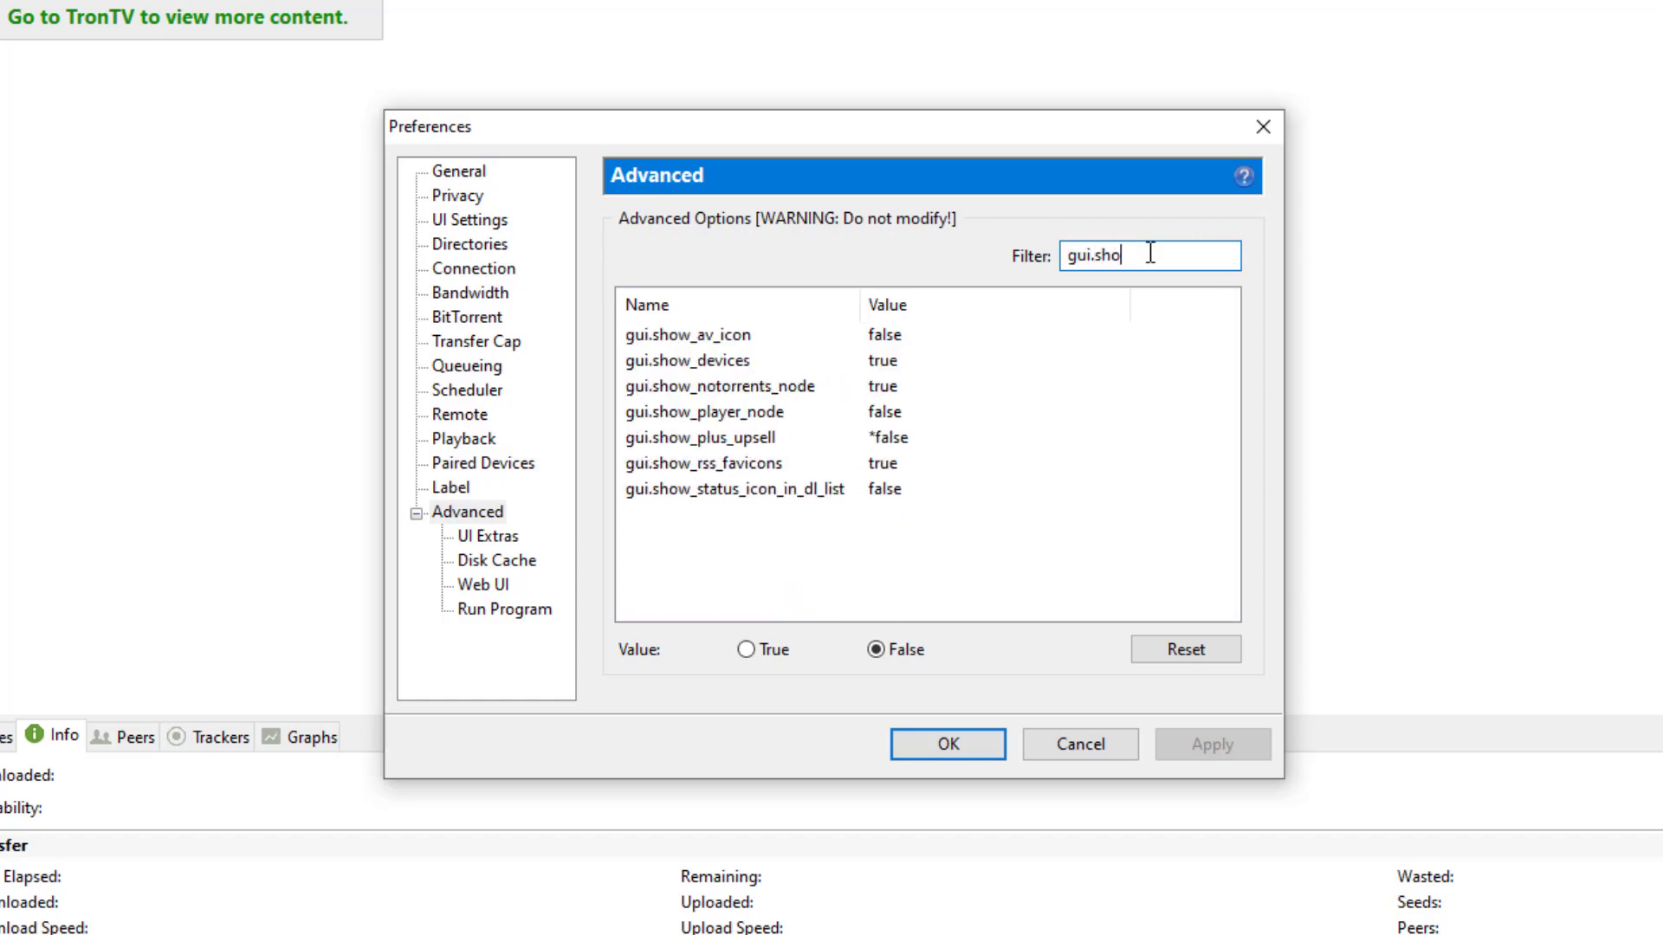
text(w_notorrents)
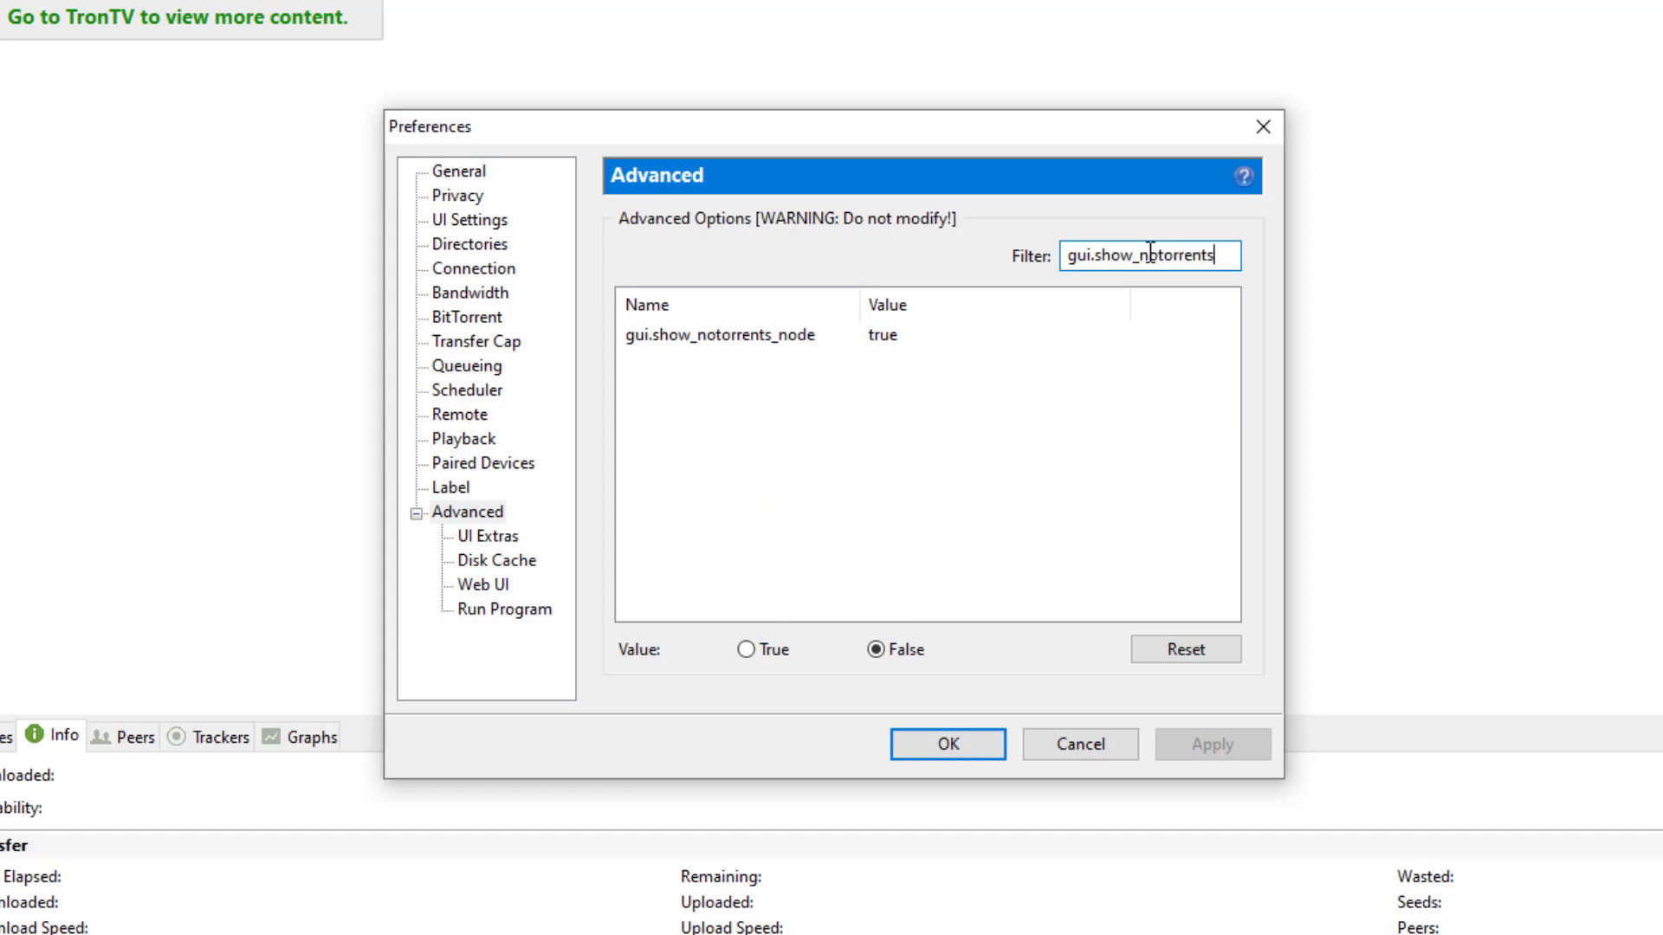
text(_node)
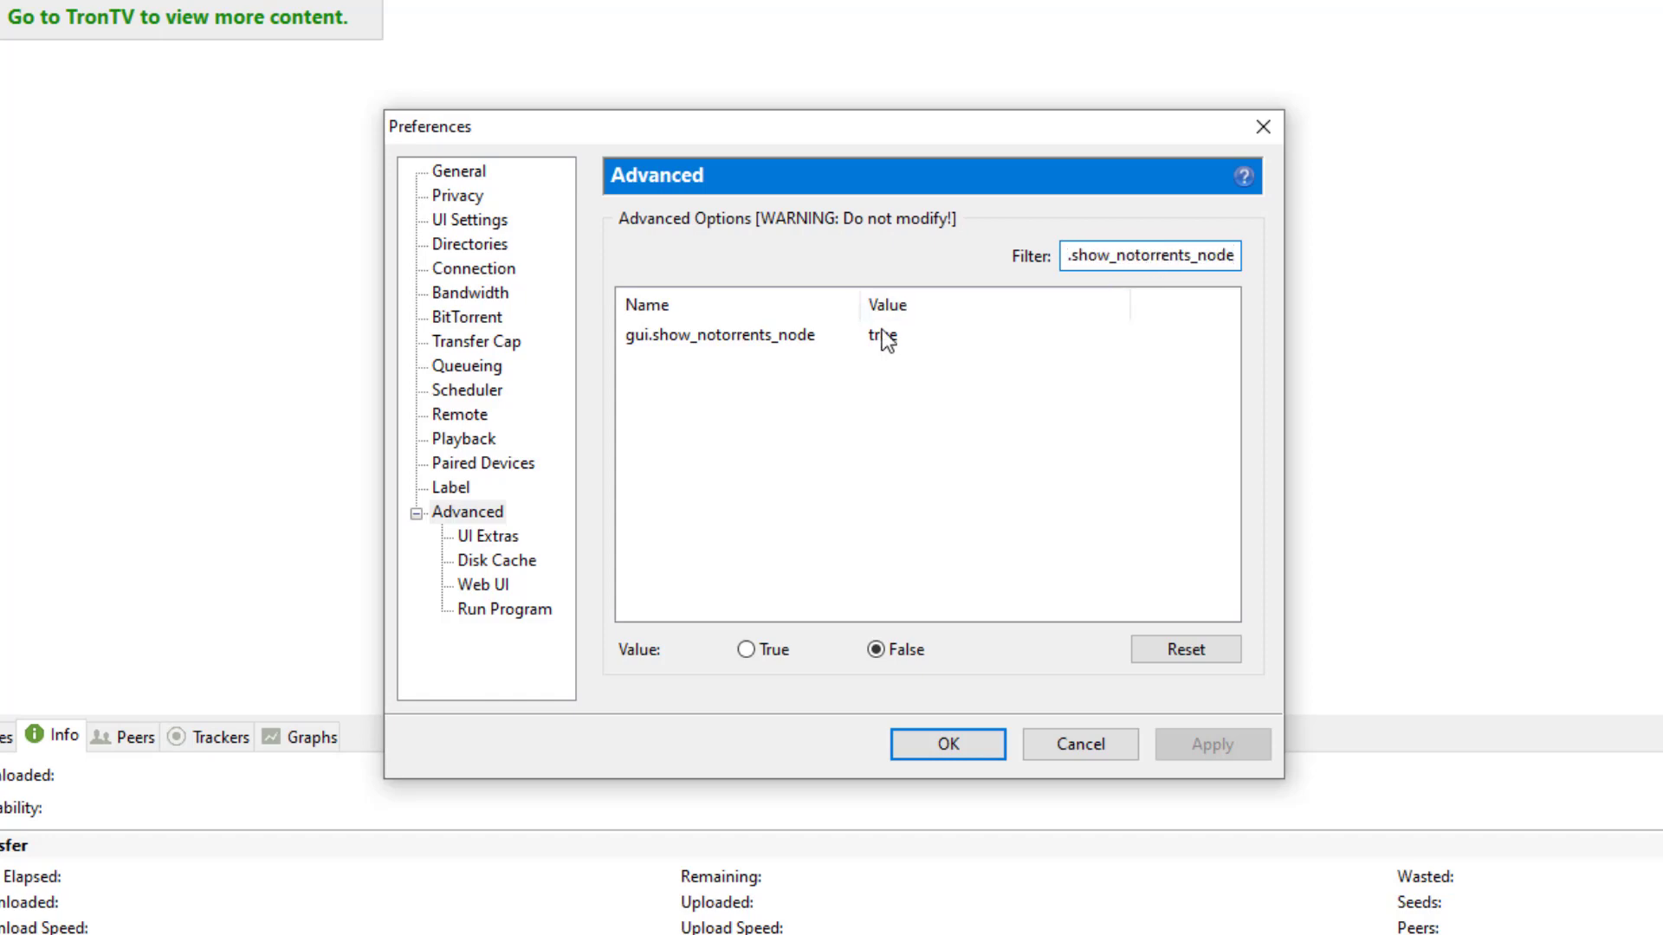
click(884, 336)
click(899, 652)
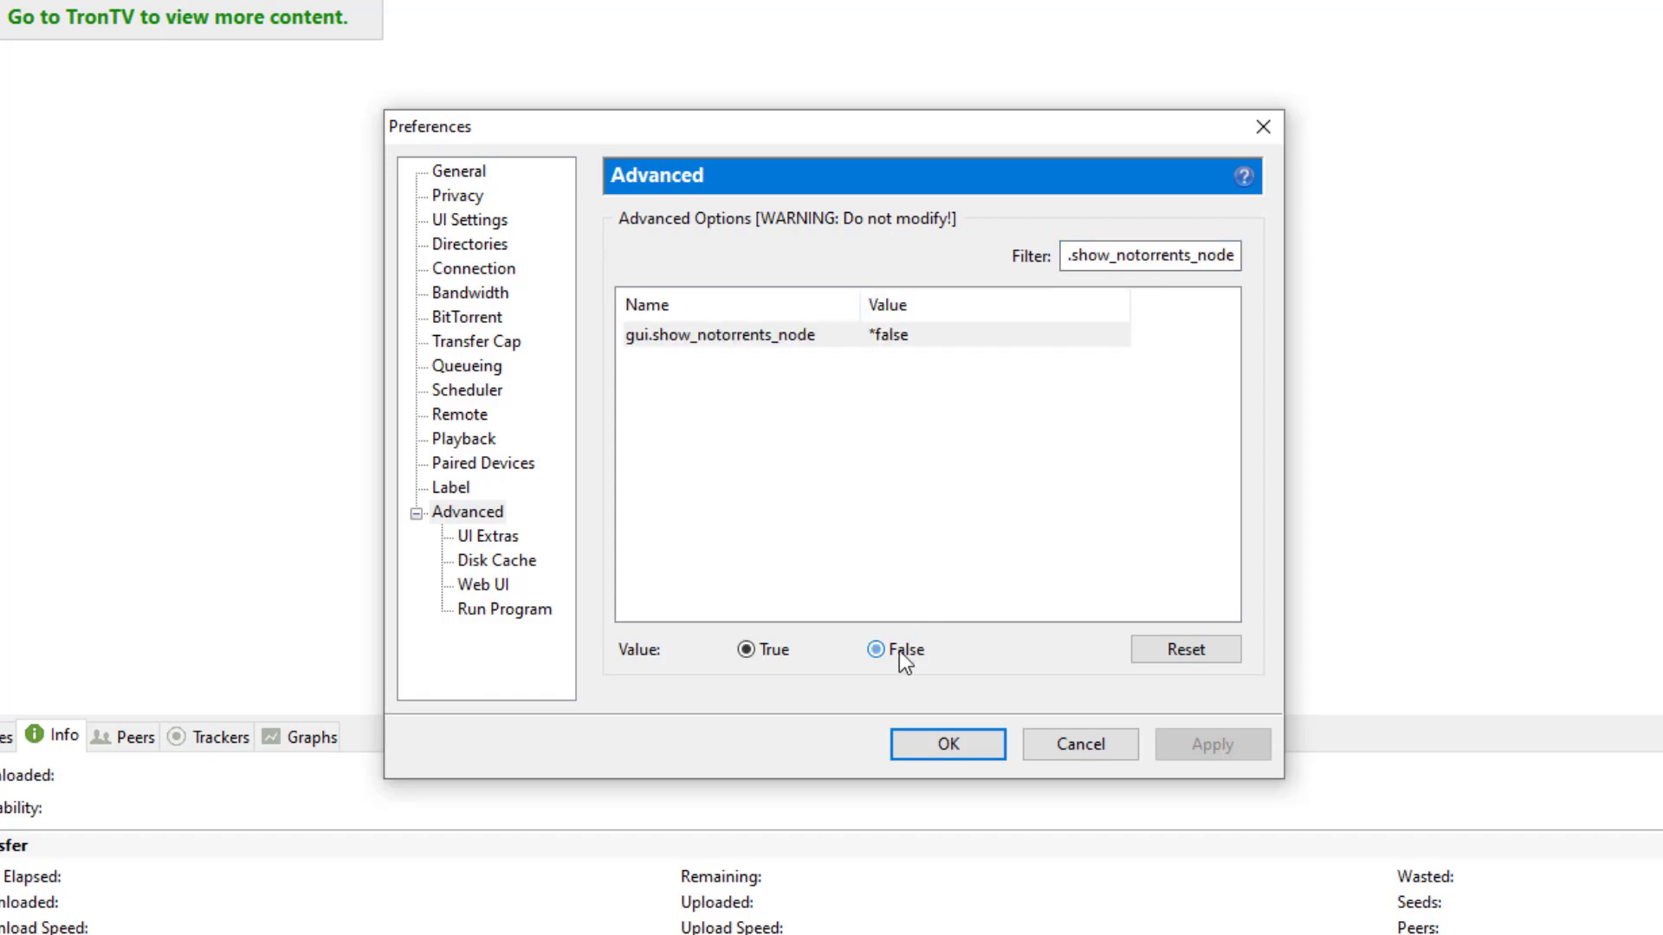
double_click(1149, 252)
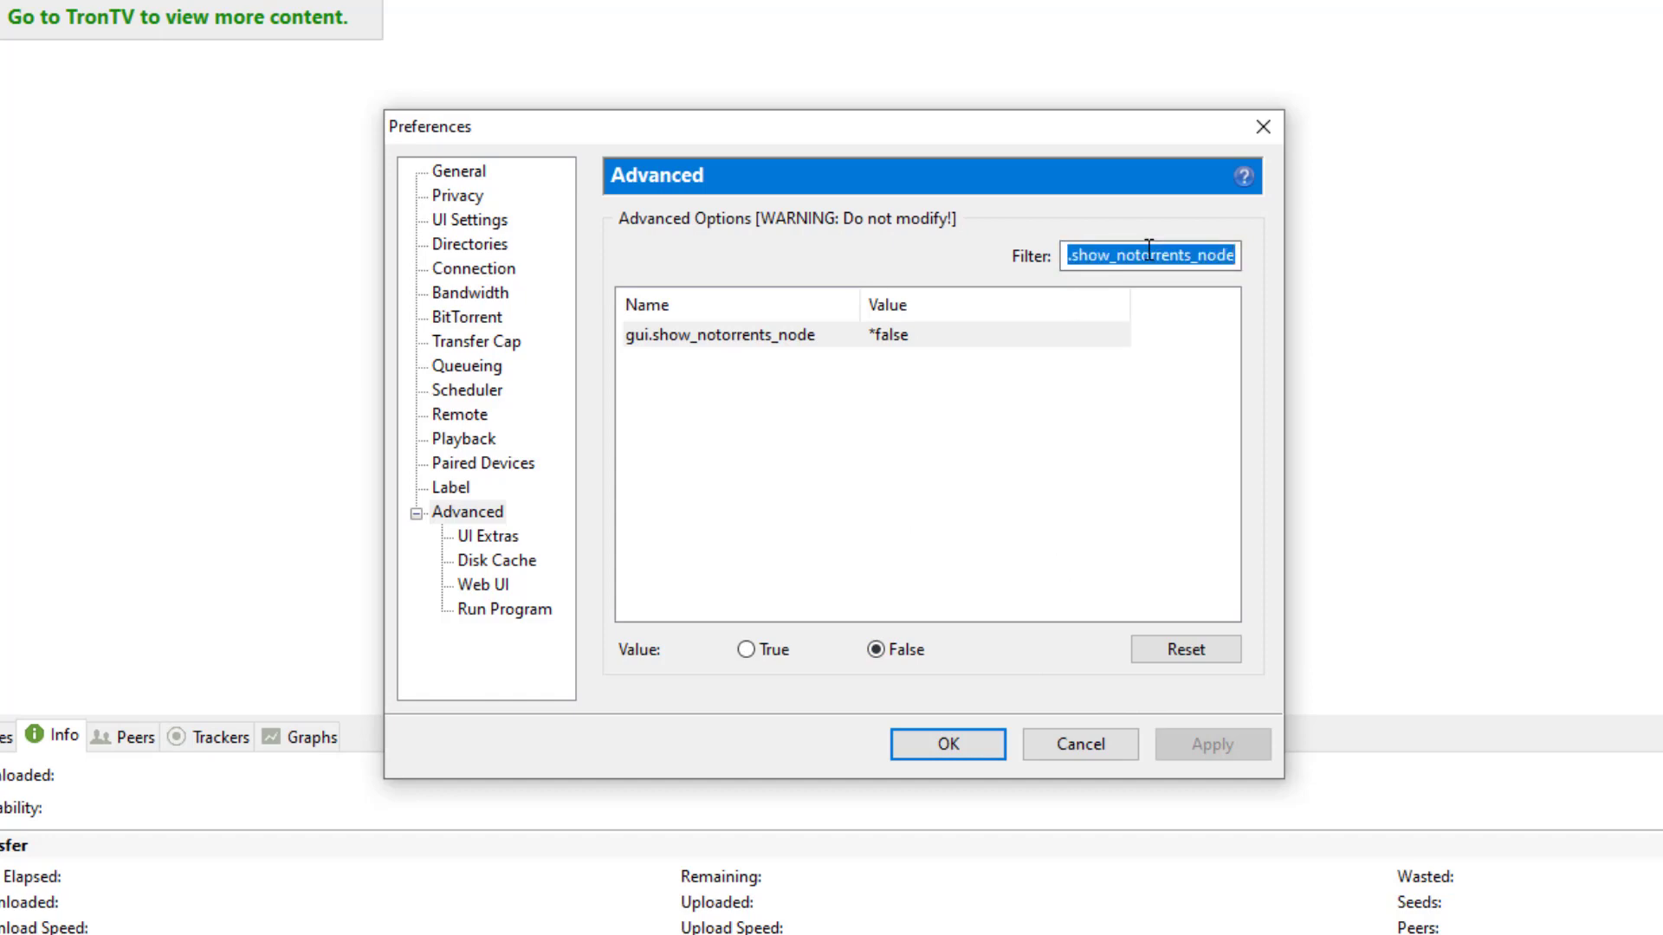
Step: Filter to offers.sponsored_torrent_offer_enabled and set its value to false
key(BackSpace)
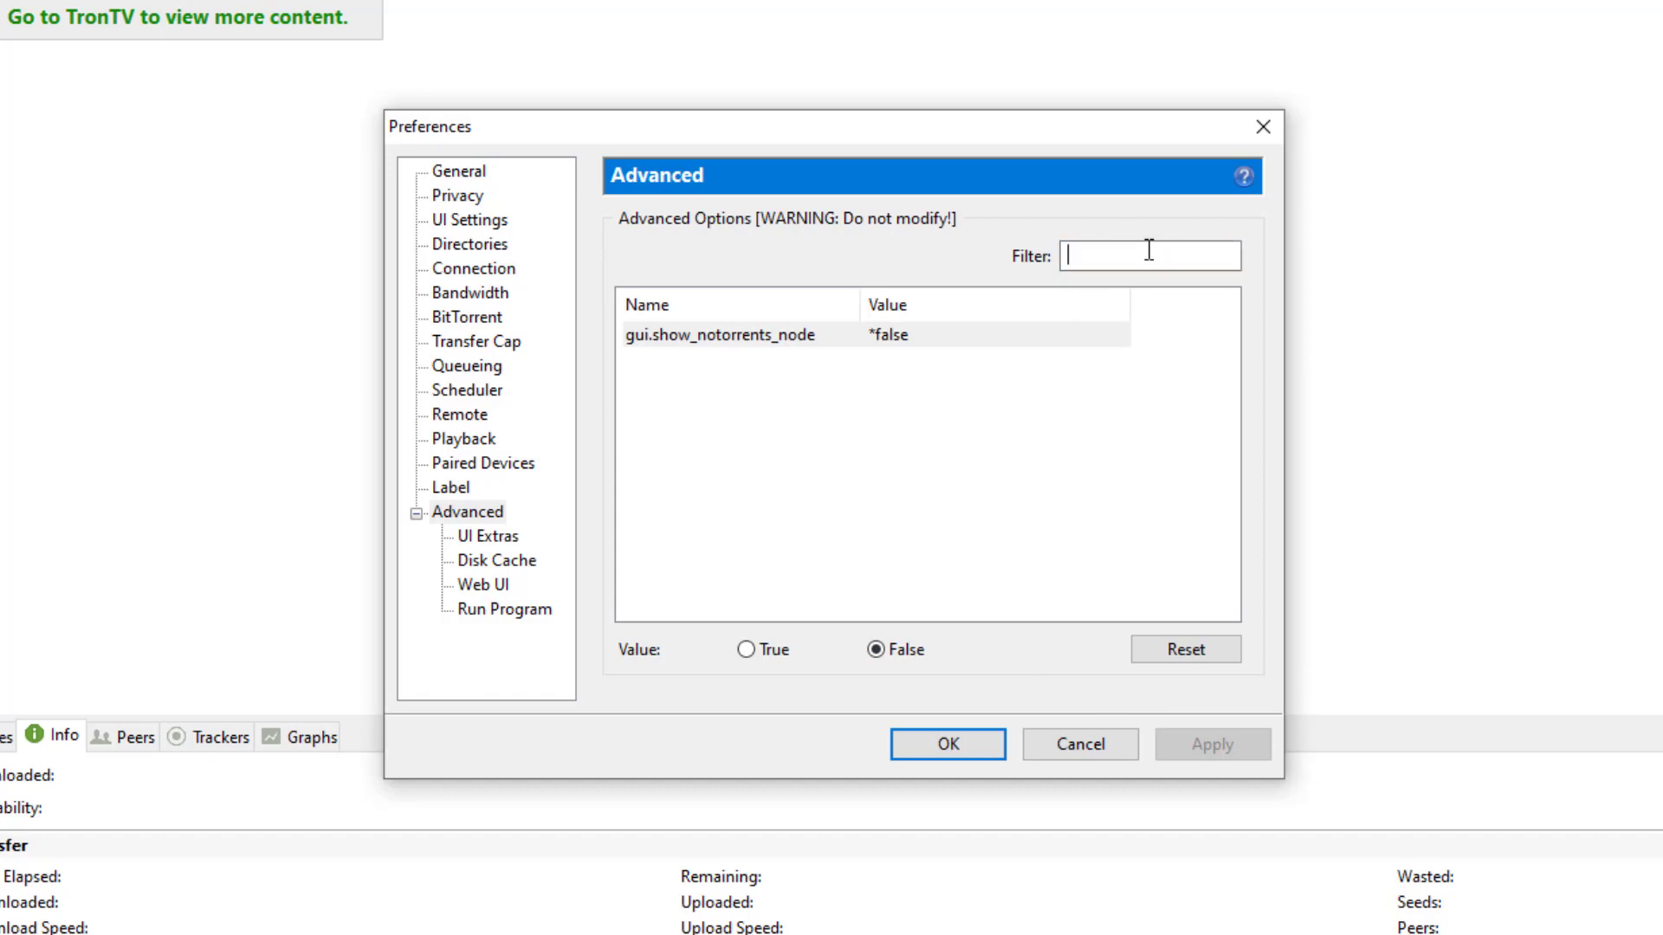
text(offers)
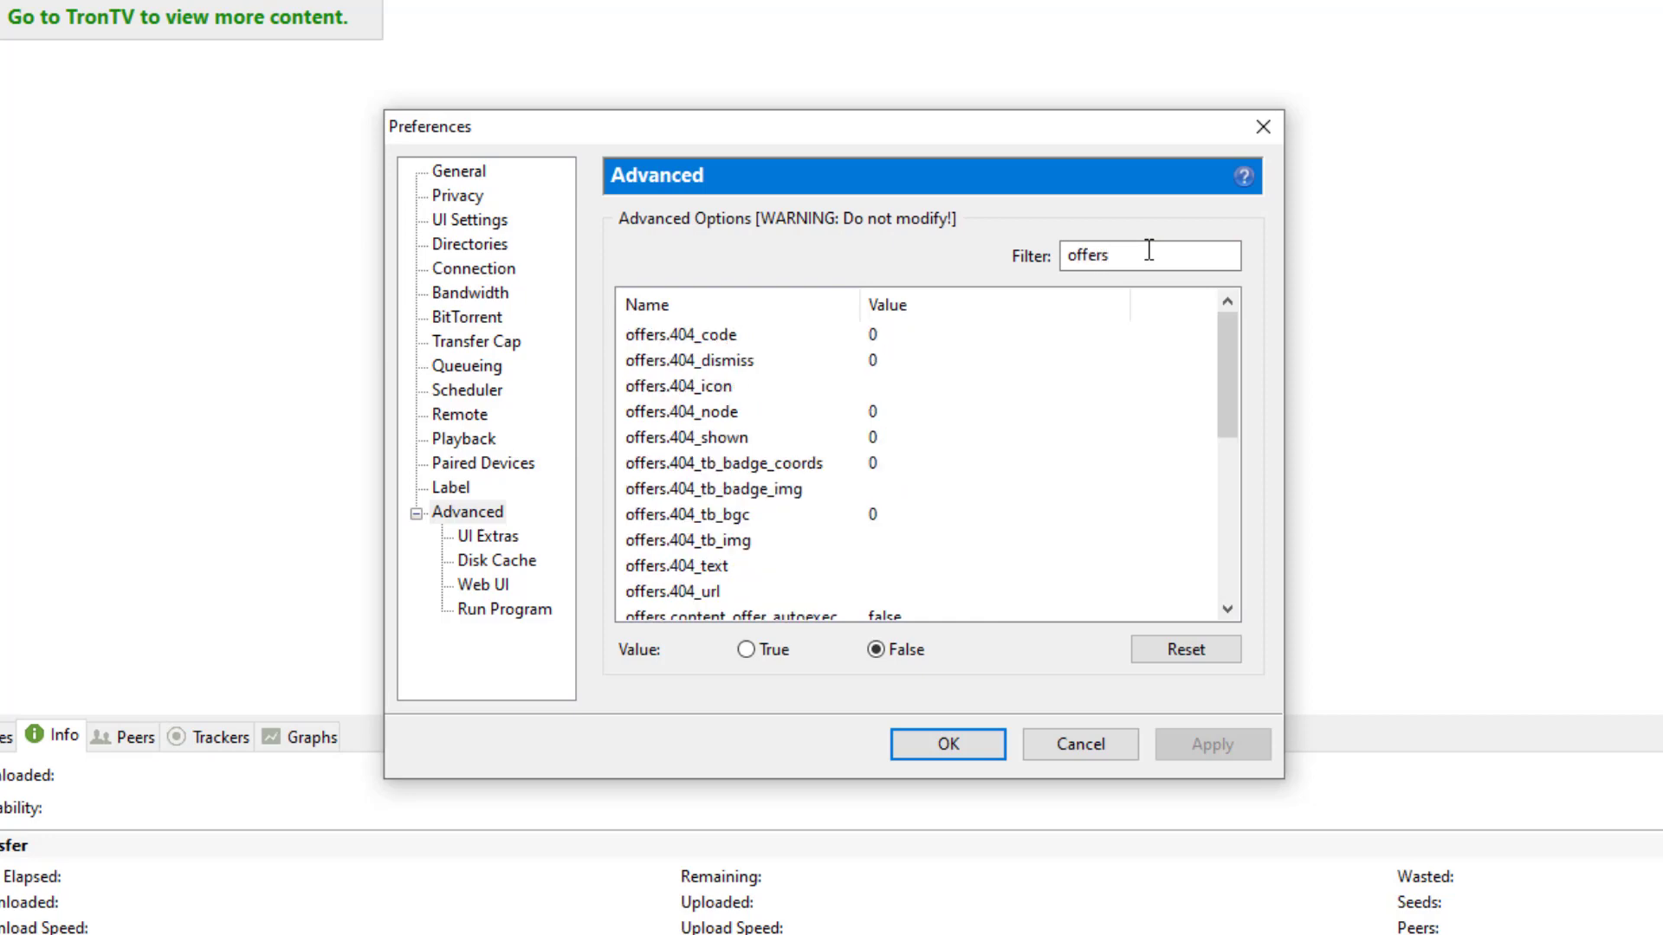
text(.spon)
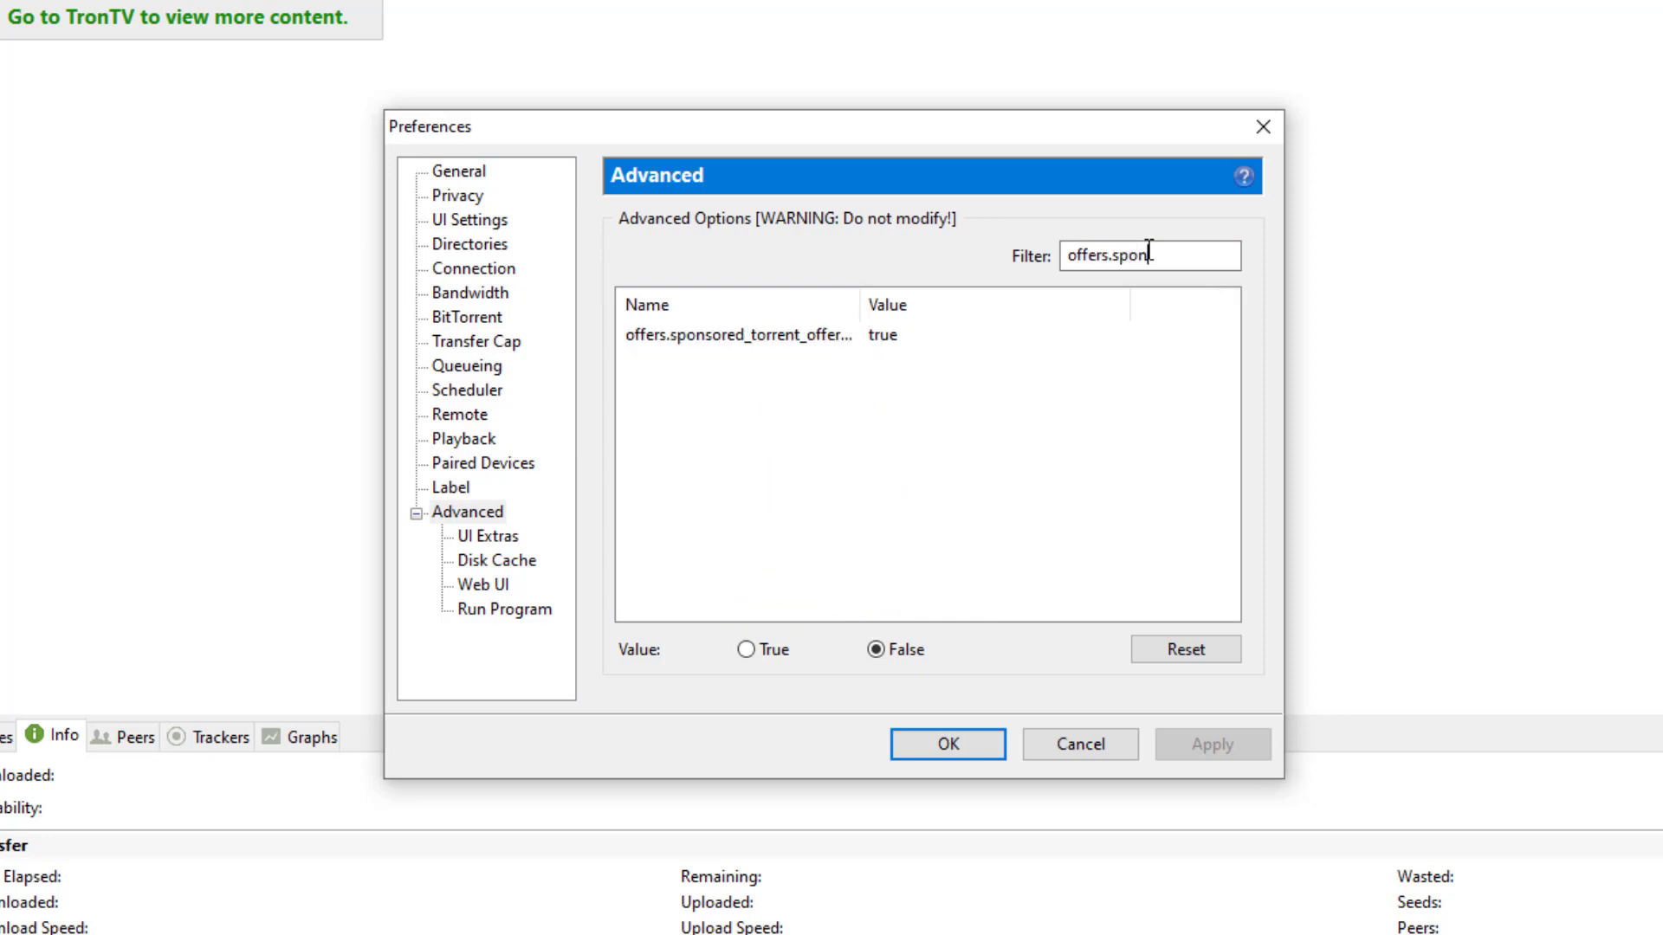
text(sore)
text(d)
text(_torrent)
text(_offer)
text(_enabled)
click(807, 336)
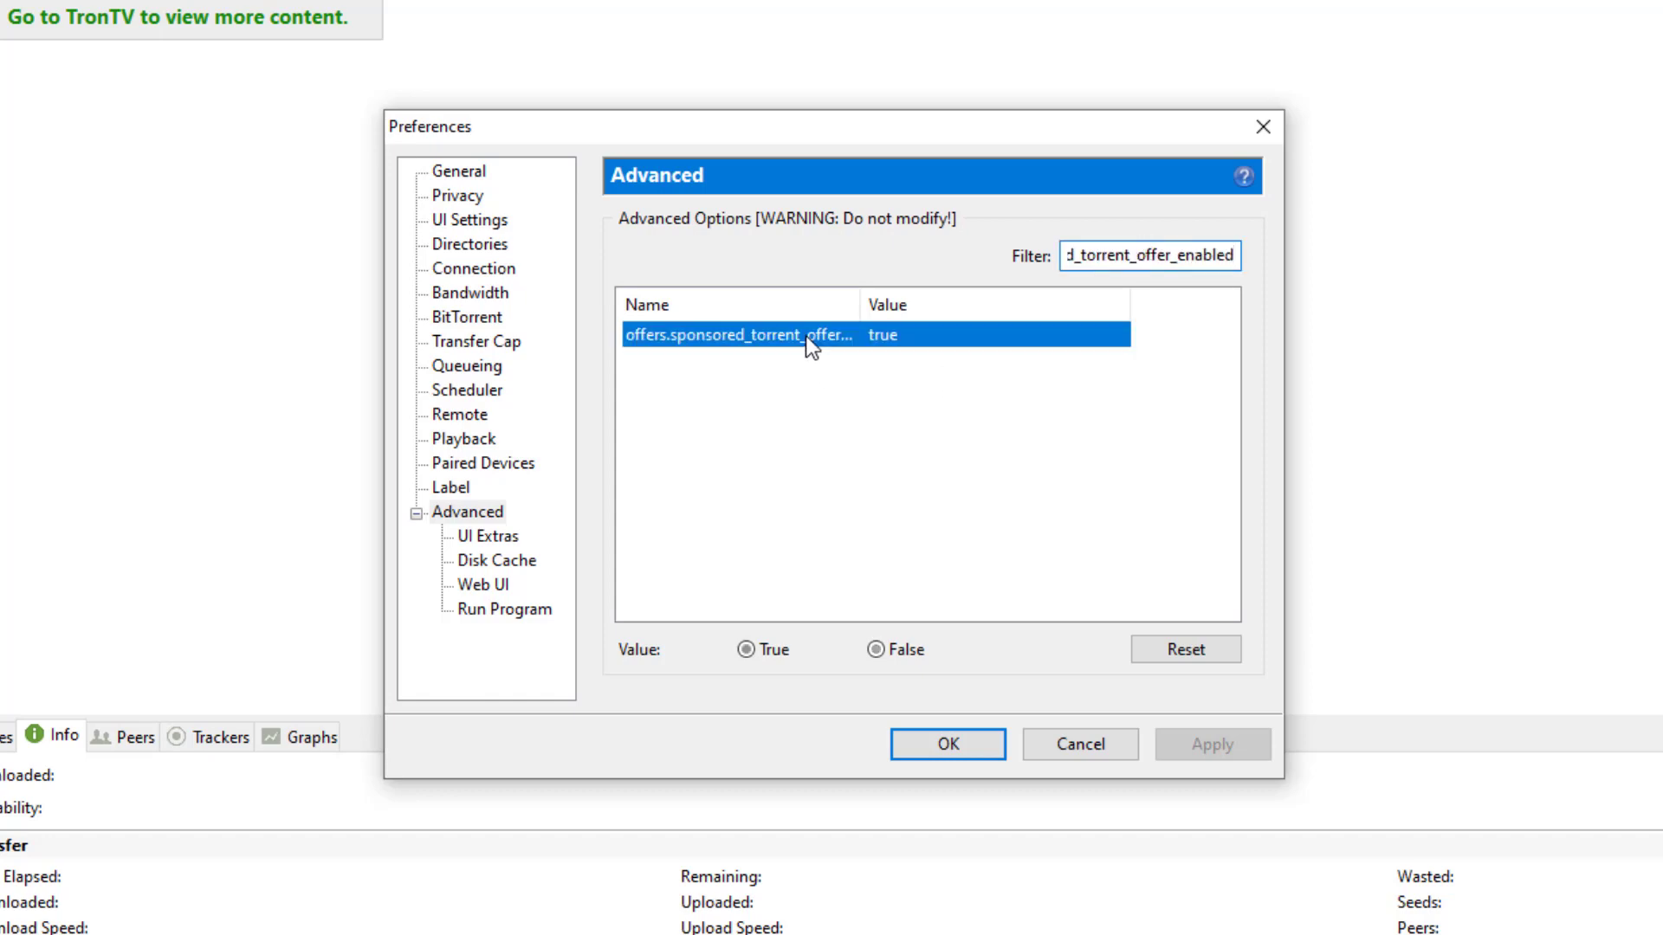
click(892, 650)
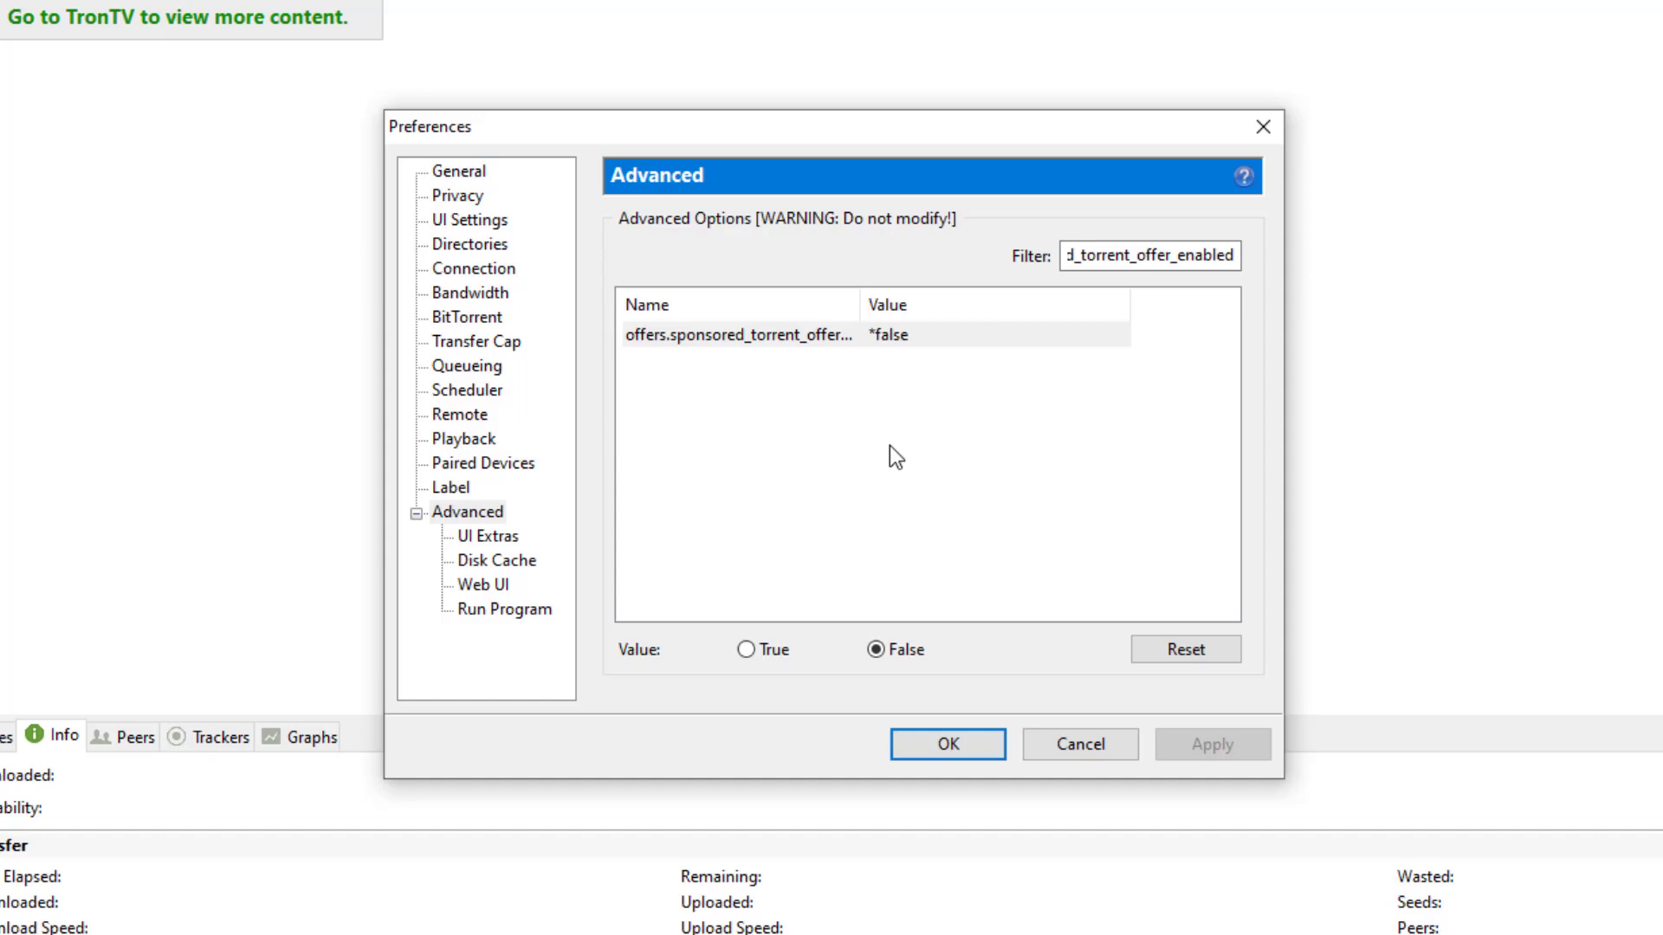
click(1171, 260)
Step: Replace the filter with offers.left_rail_offer_enabled and set its value to false
key(ctrl+a)
text(offers)
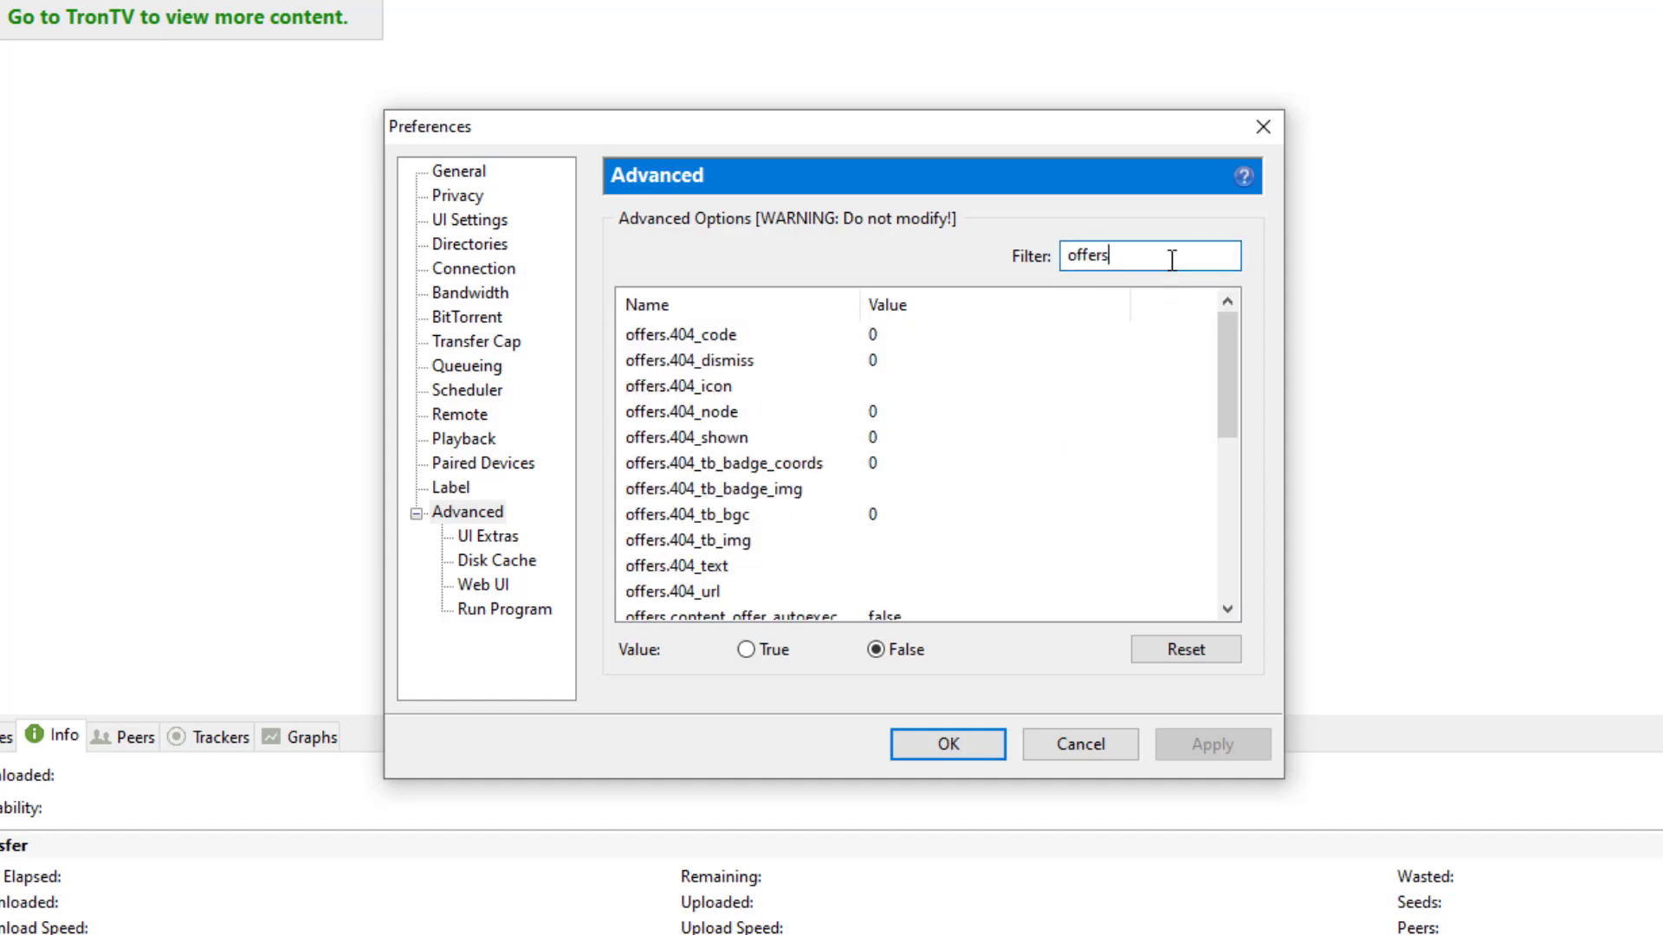
text(.left_)
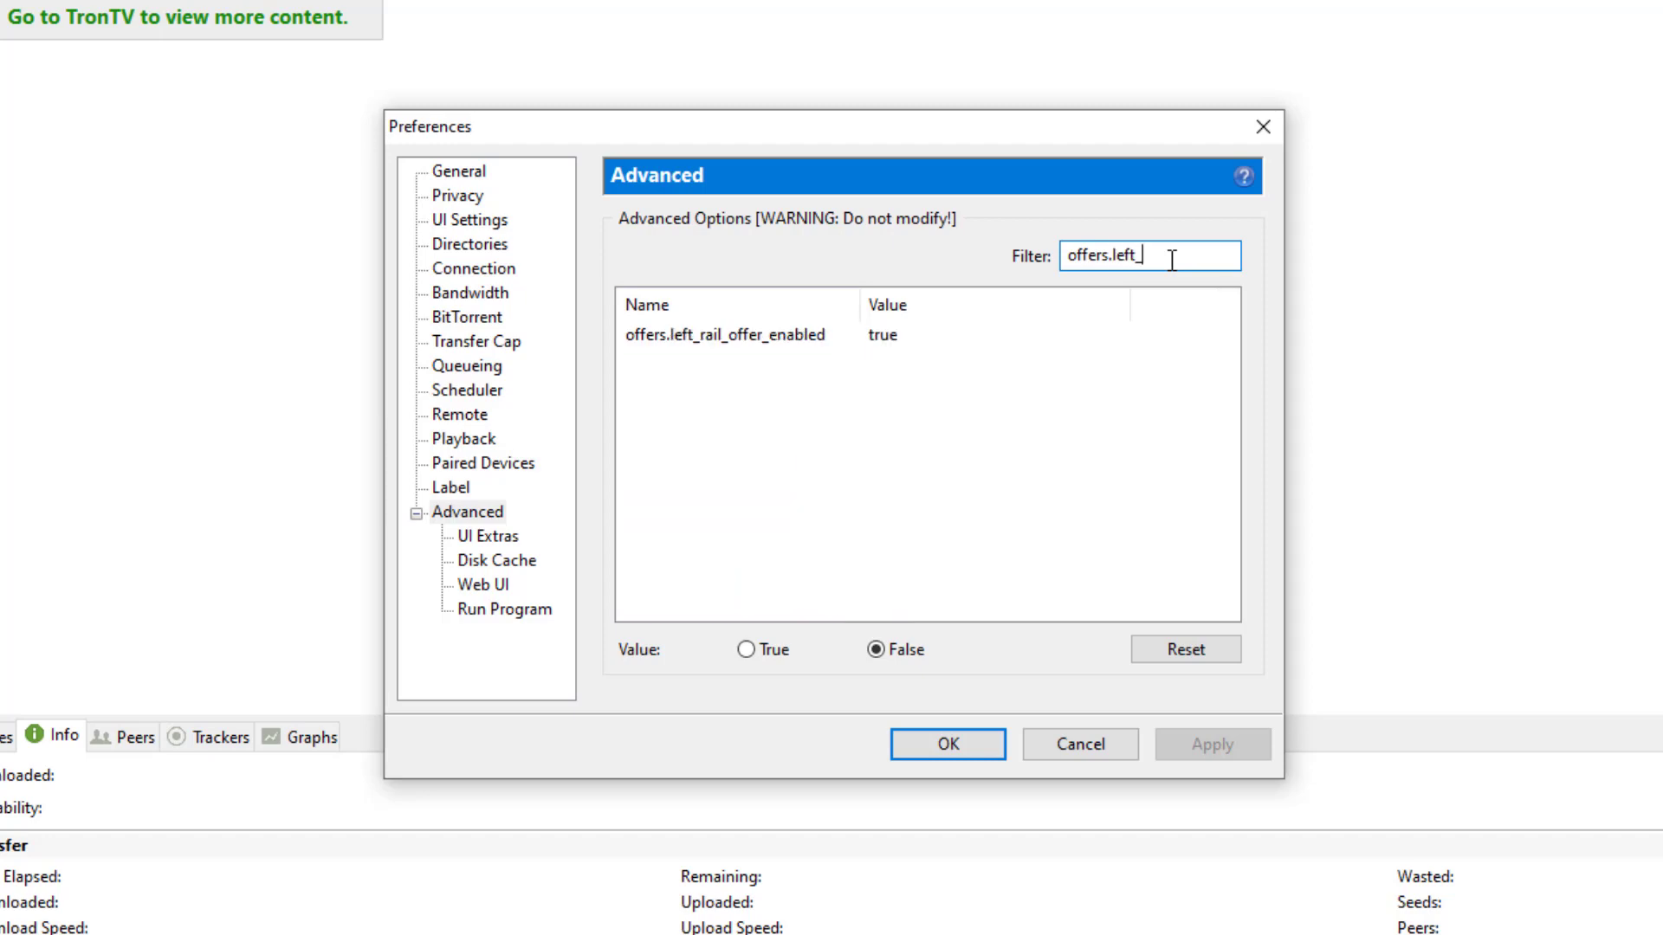
text(rail_offer_enabled)
click(901, 337)
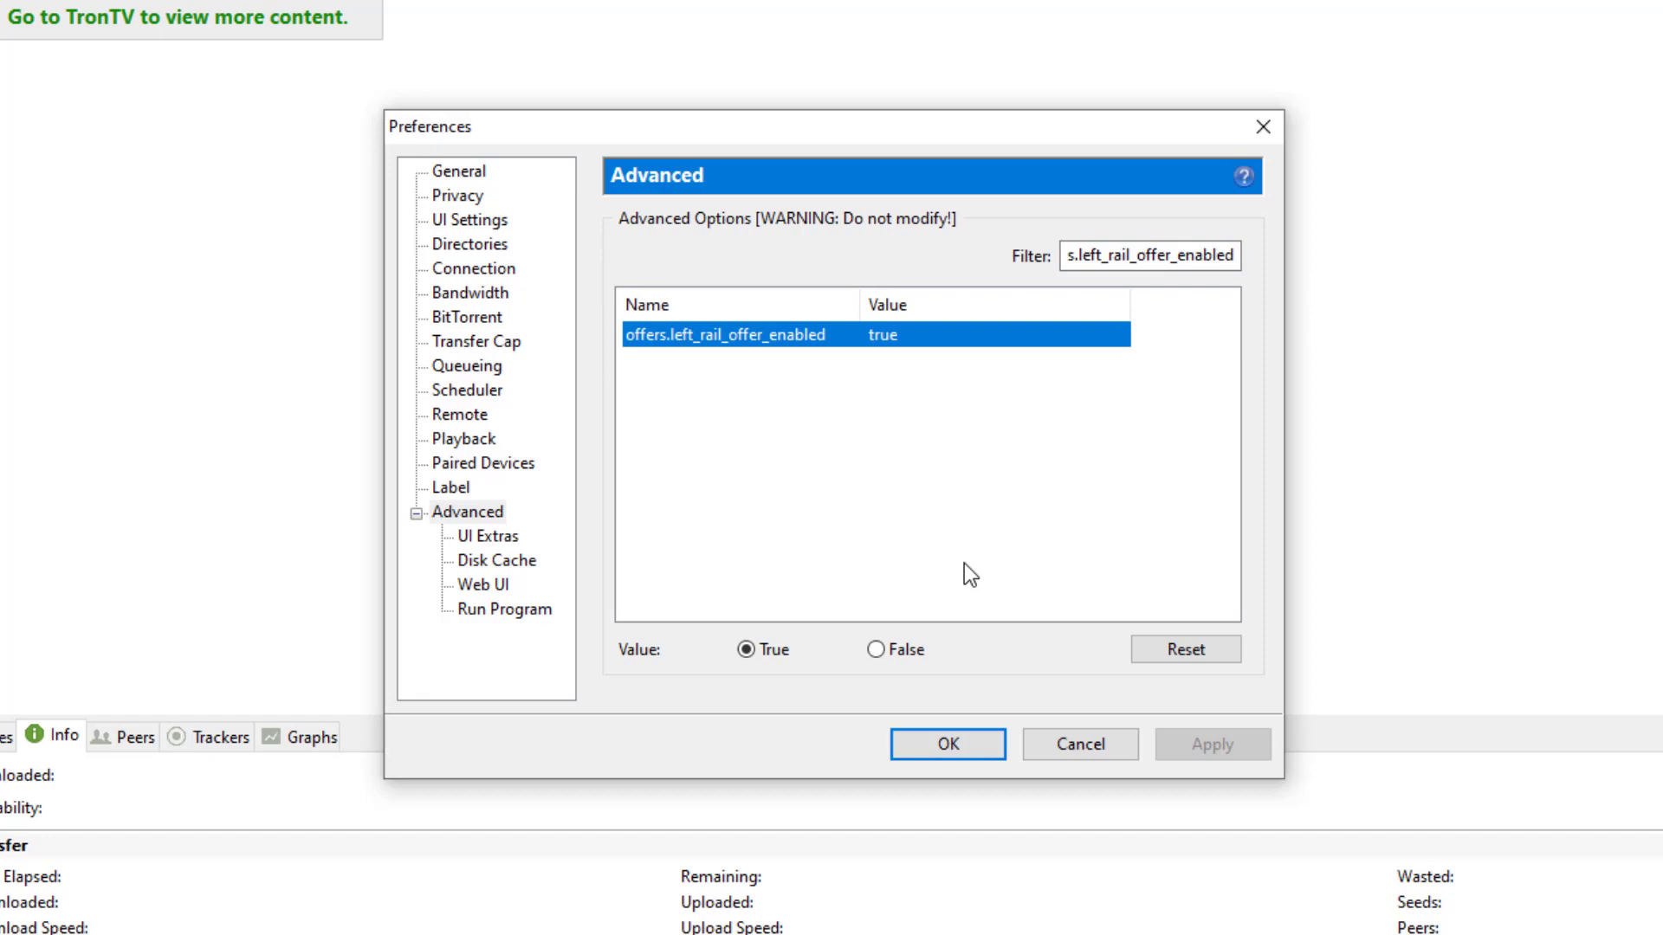
click(876, 649)
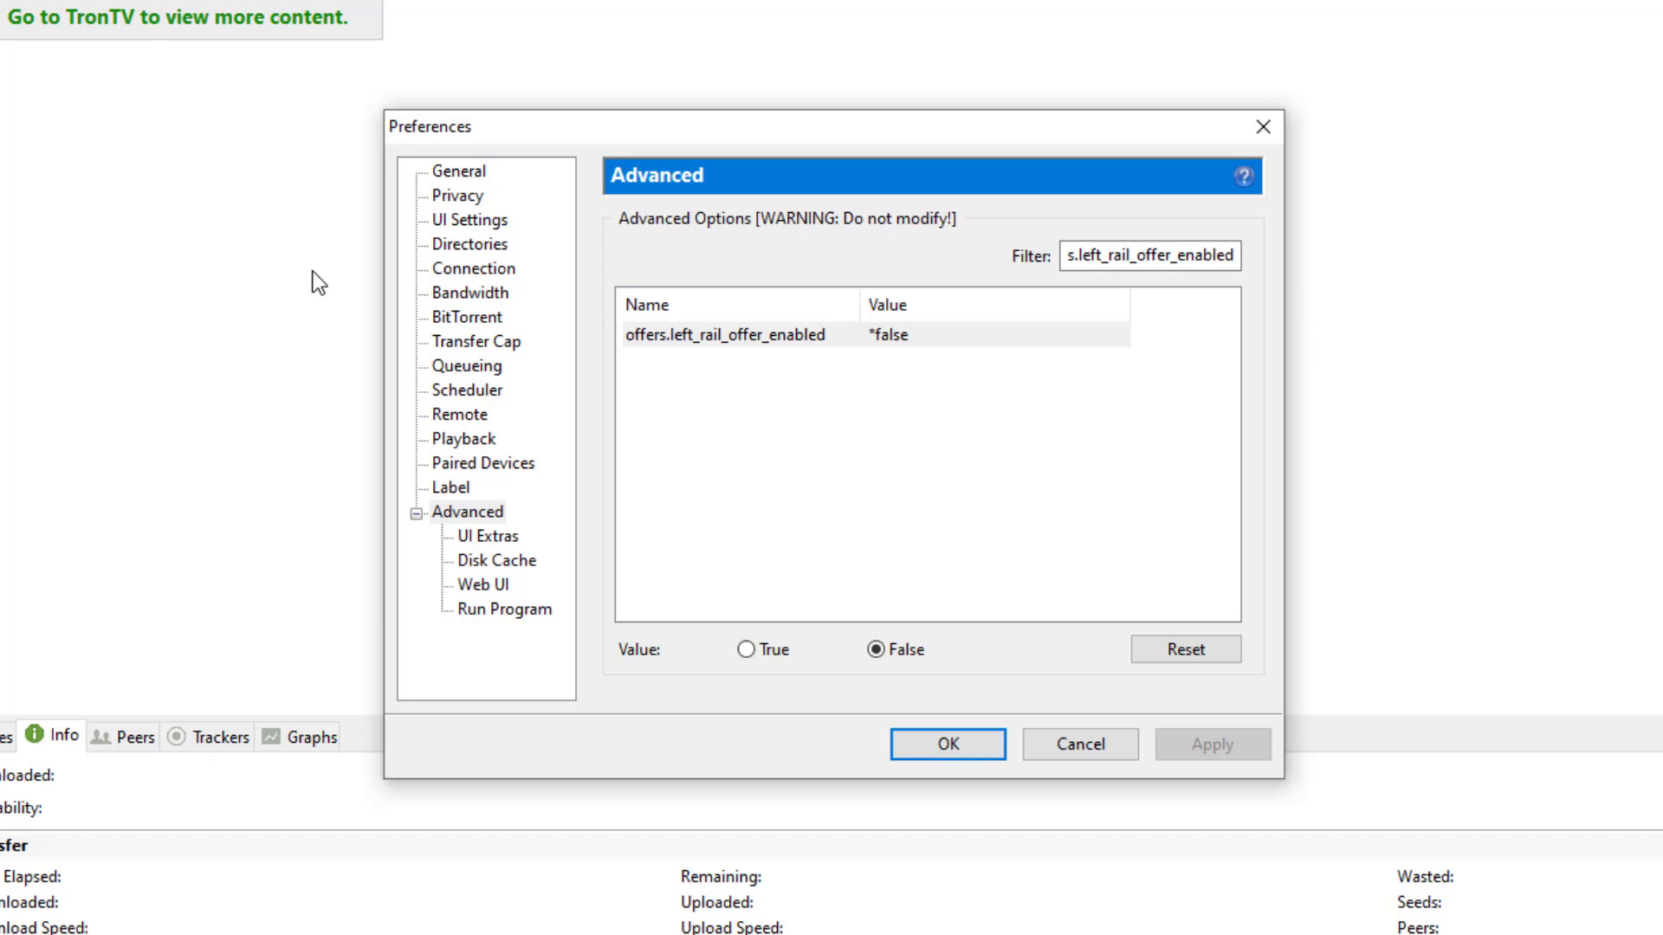
Step: Re-filter to bt.enable_pulse, correcting typos, and verify it still reads false
double_click(1137, 253)
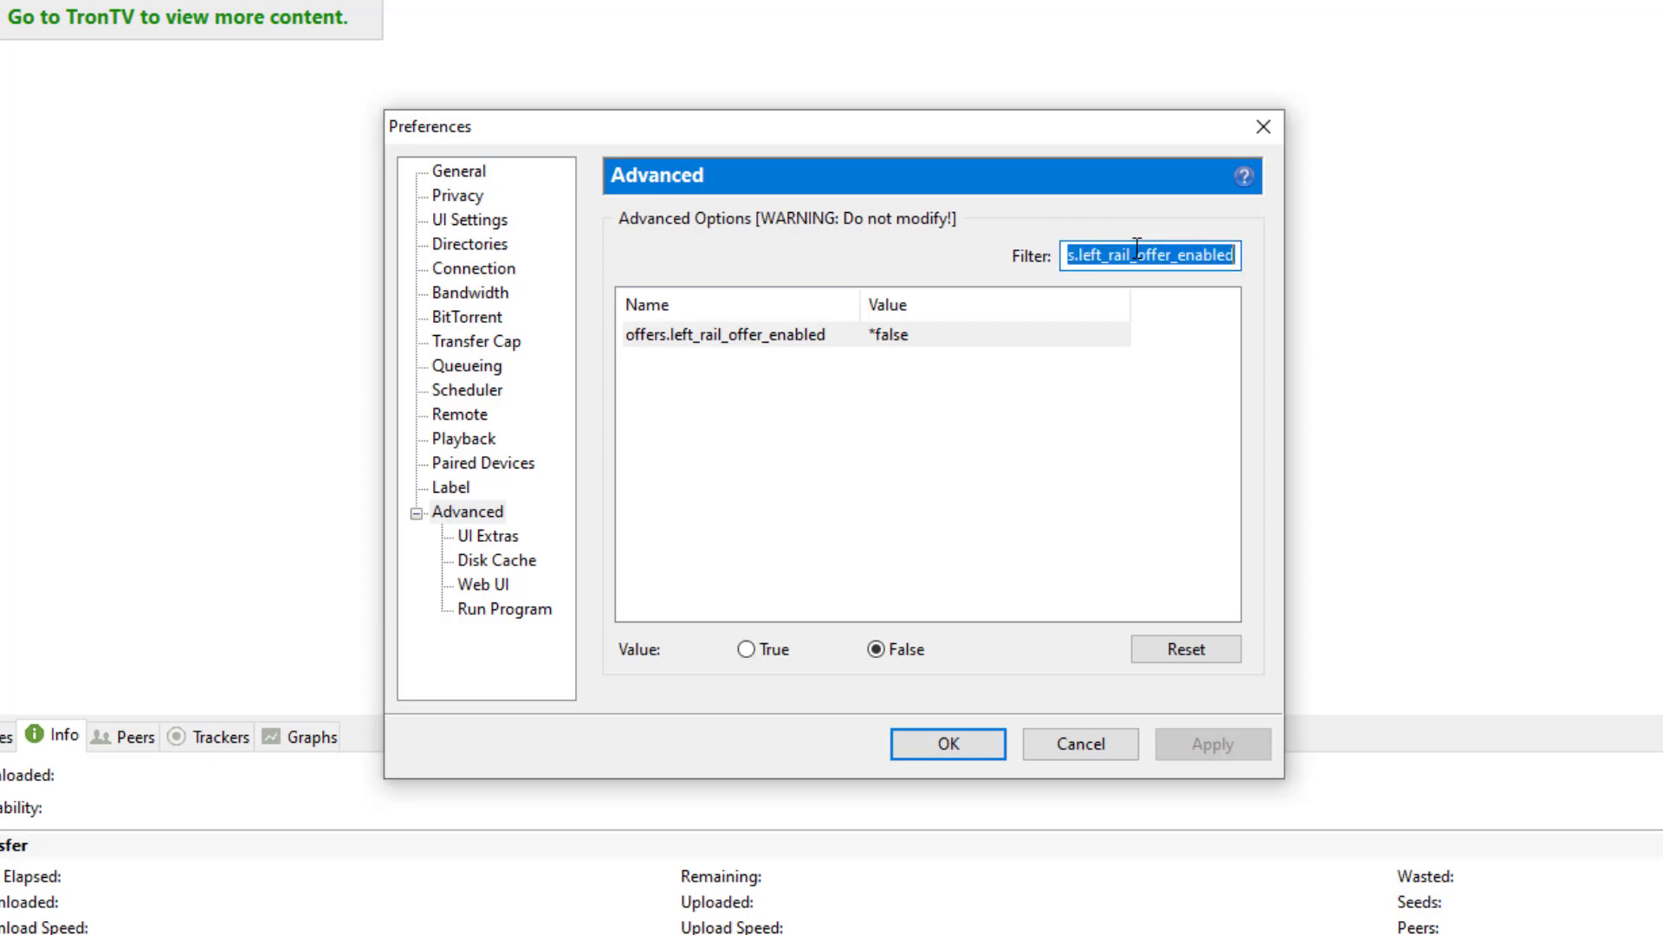
text(bt)
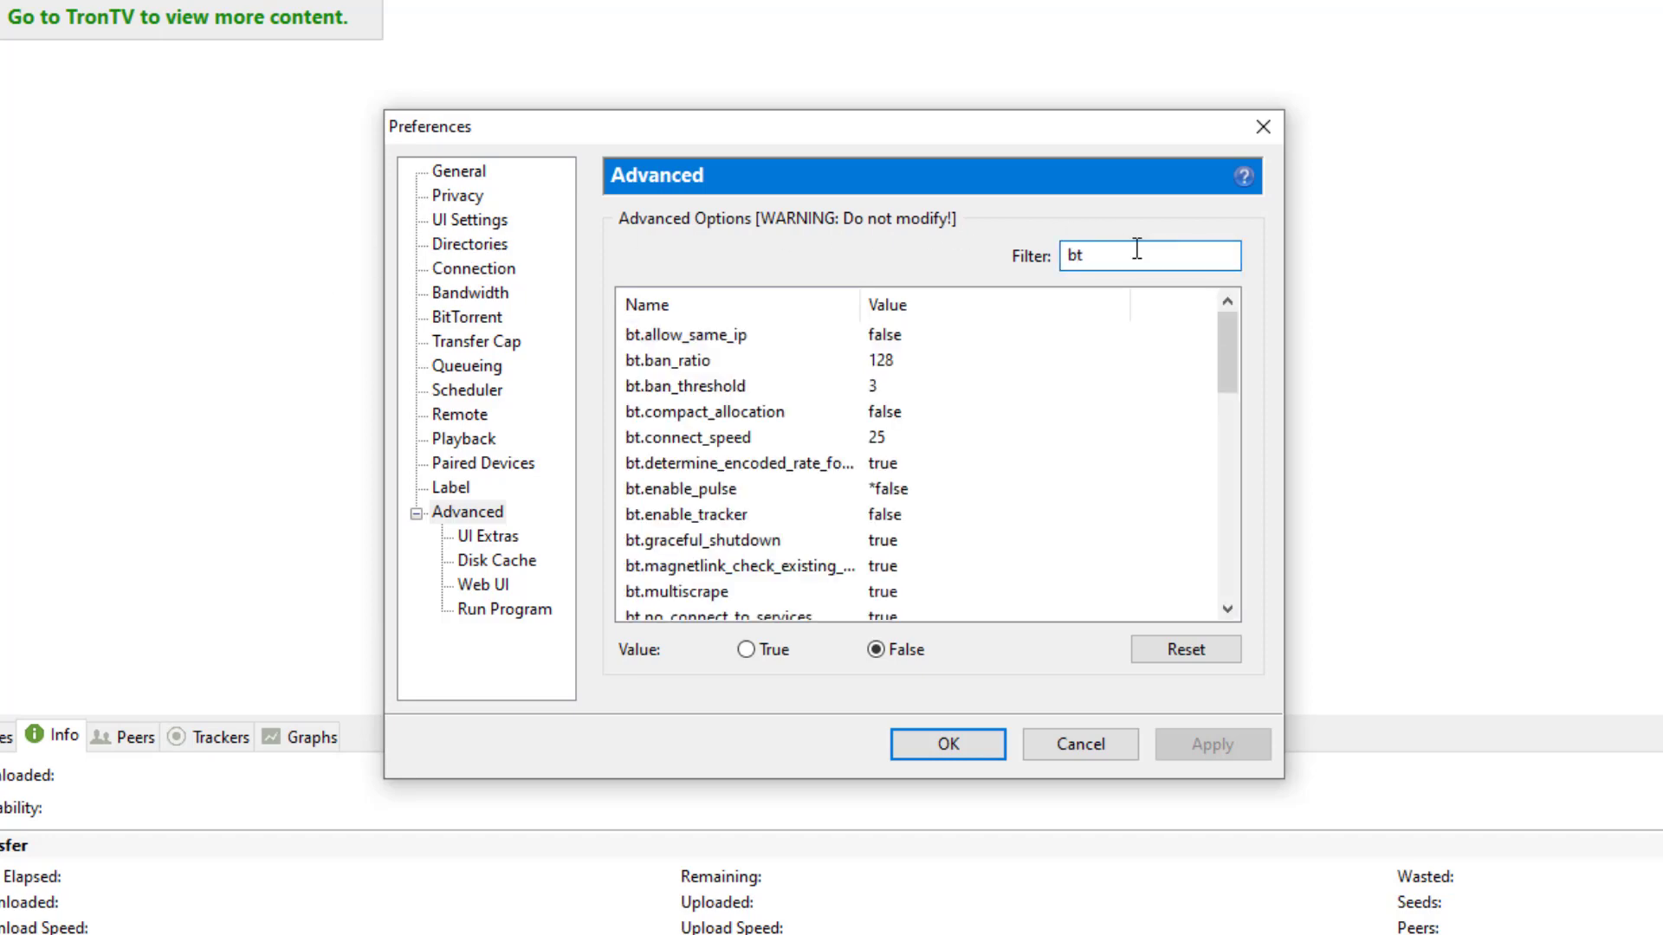
text(.enbl)
key(BackSpace)
key(BackSpace)
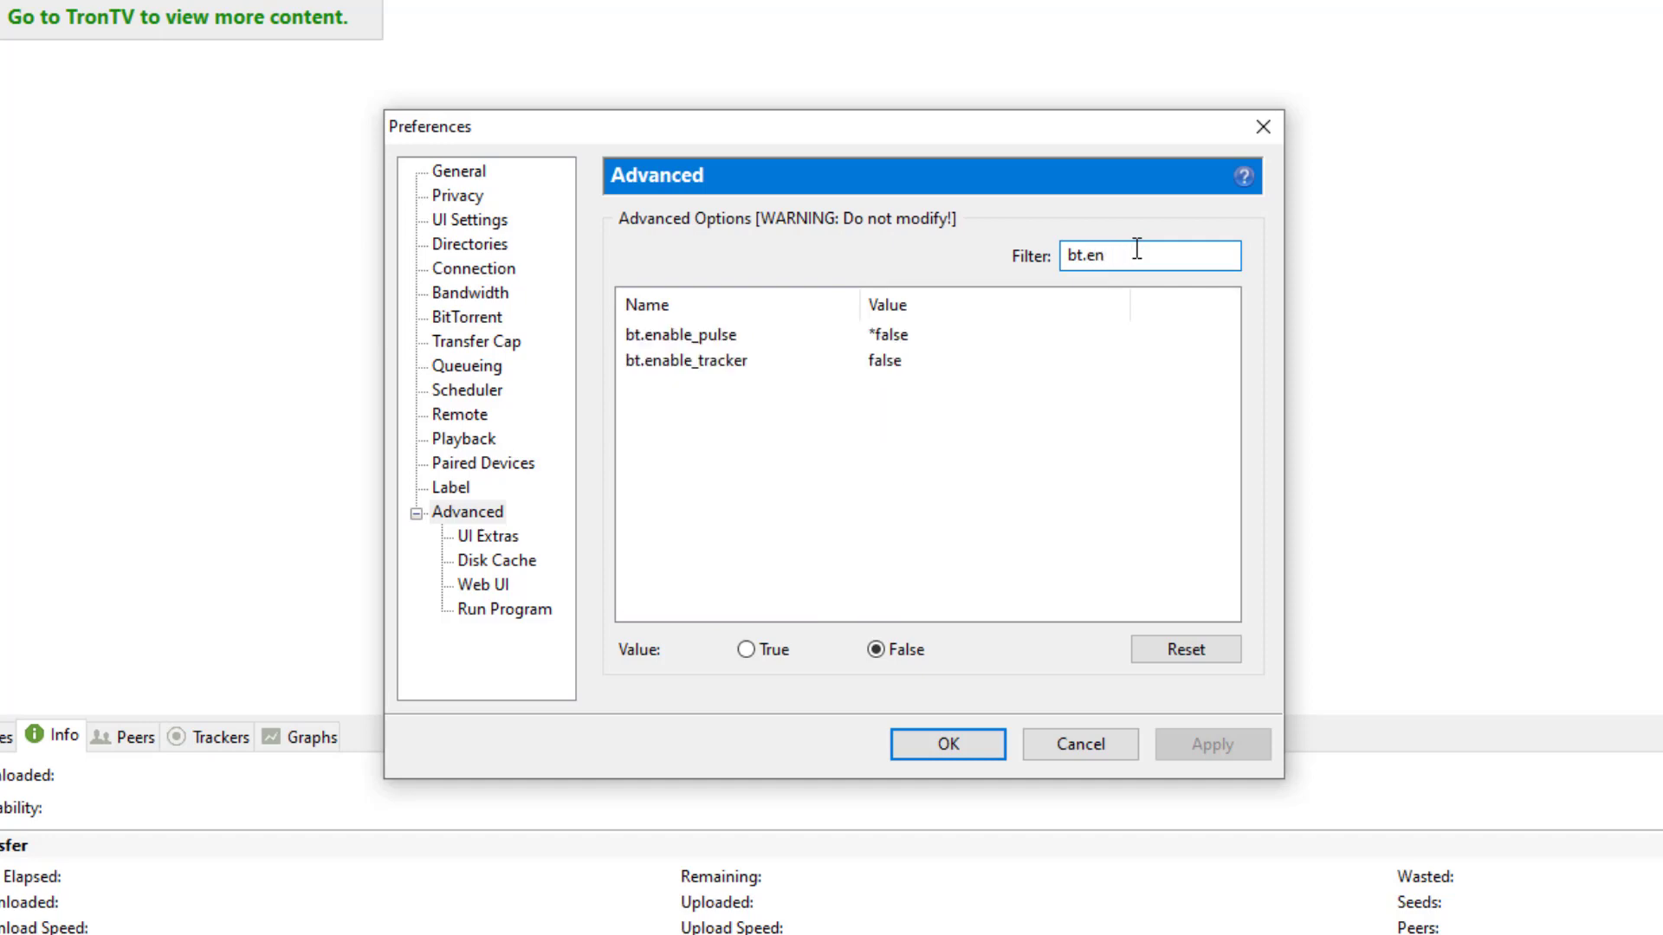
text(able_psule)
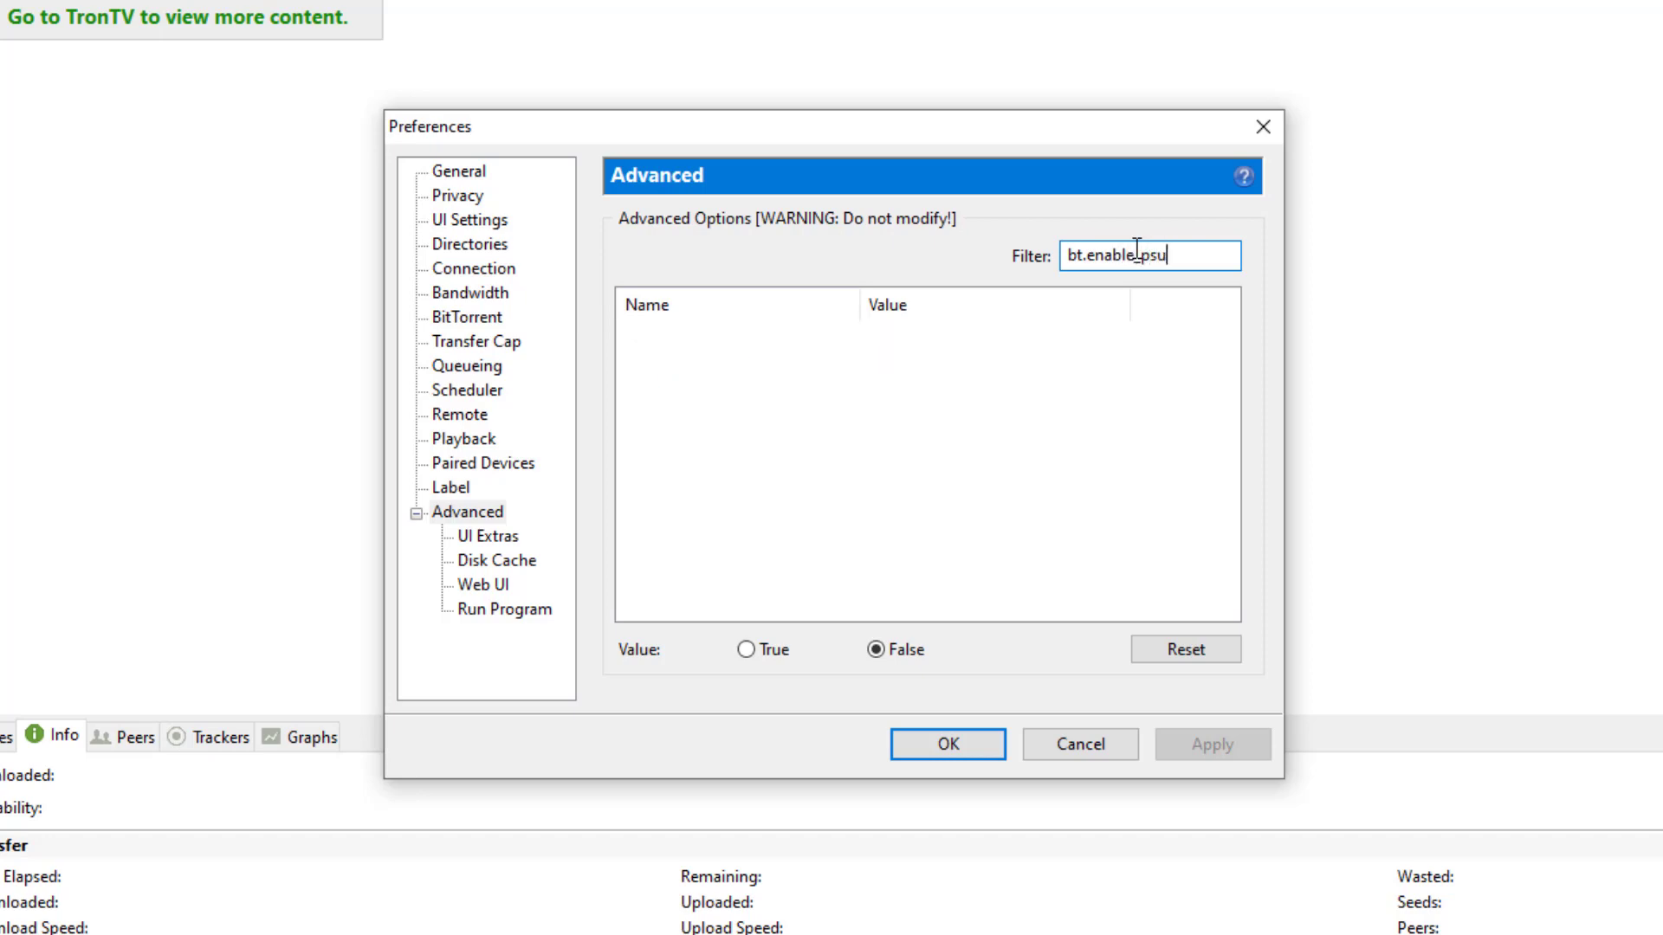
key(BackSpace)
key(BackSpace)
key(BackSpace)
key(BackSpace)
text(ulse)
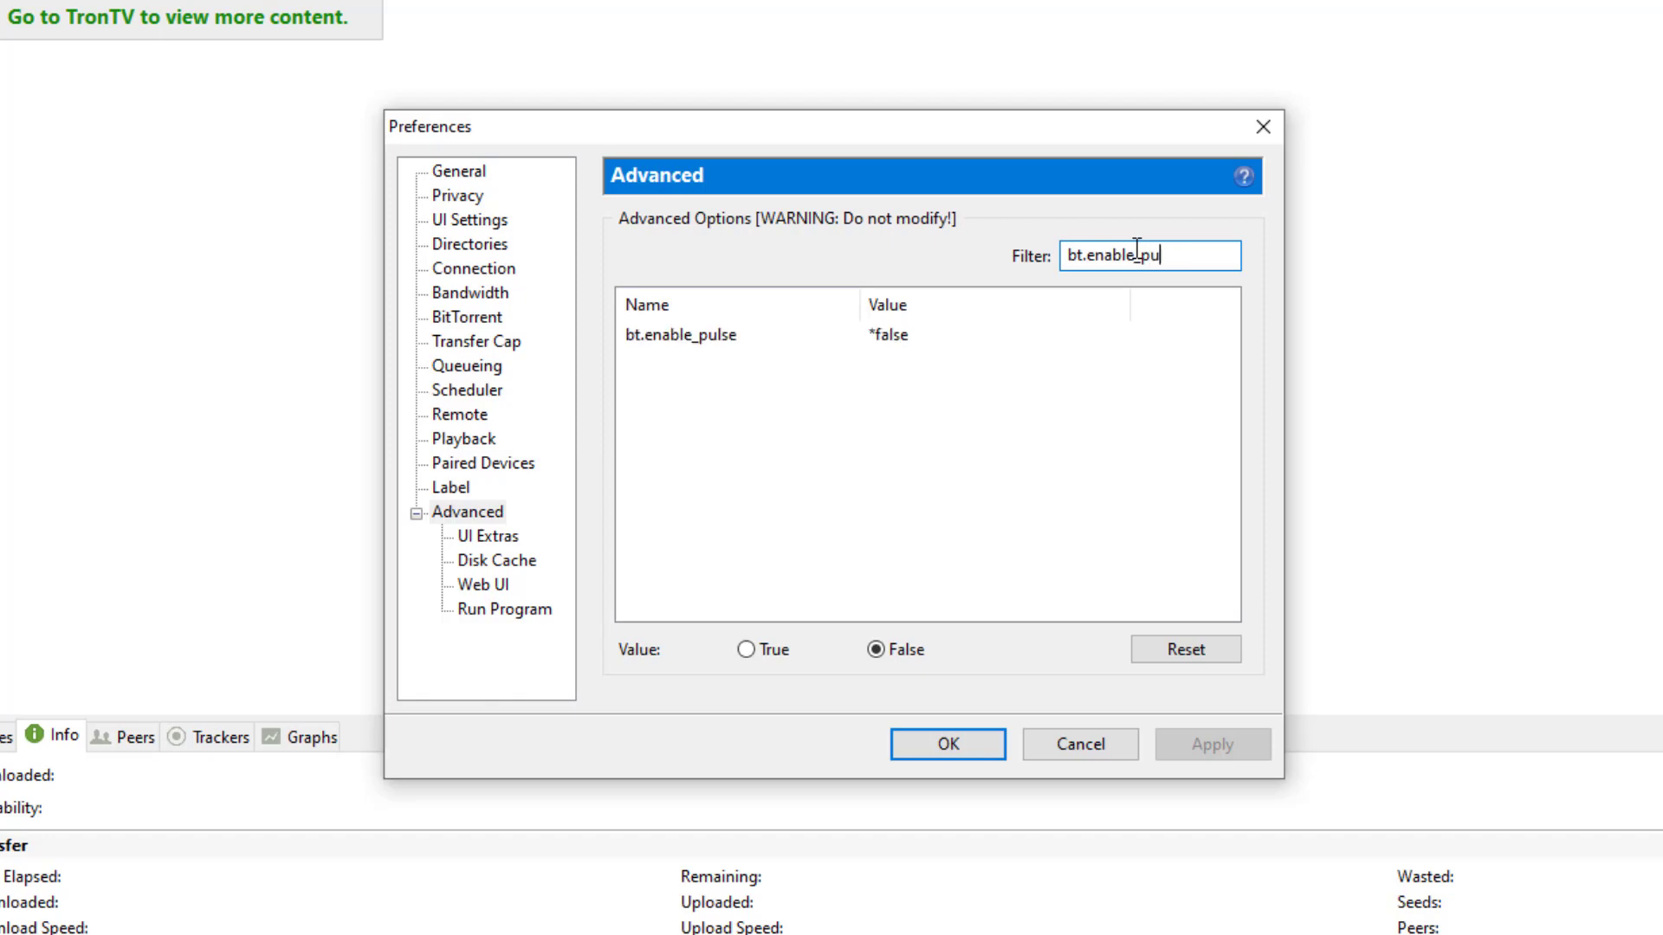
click(911, 336)
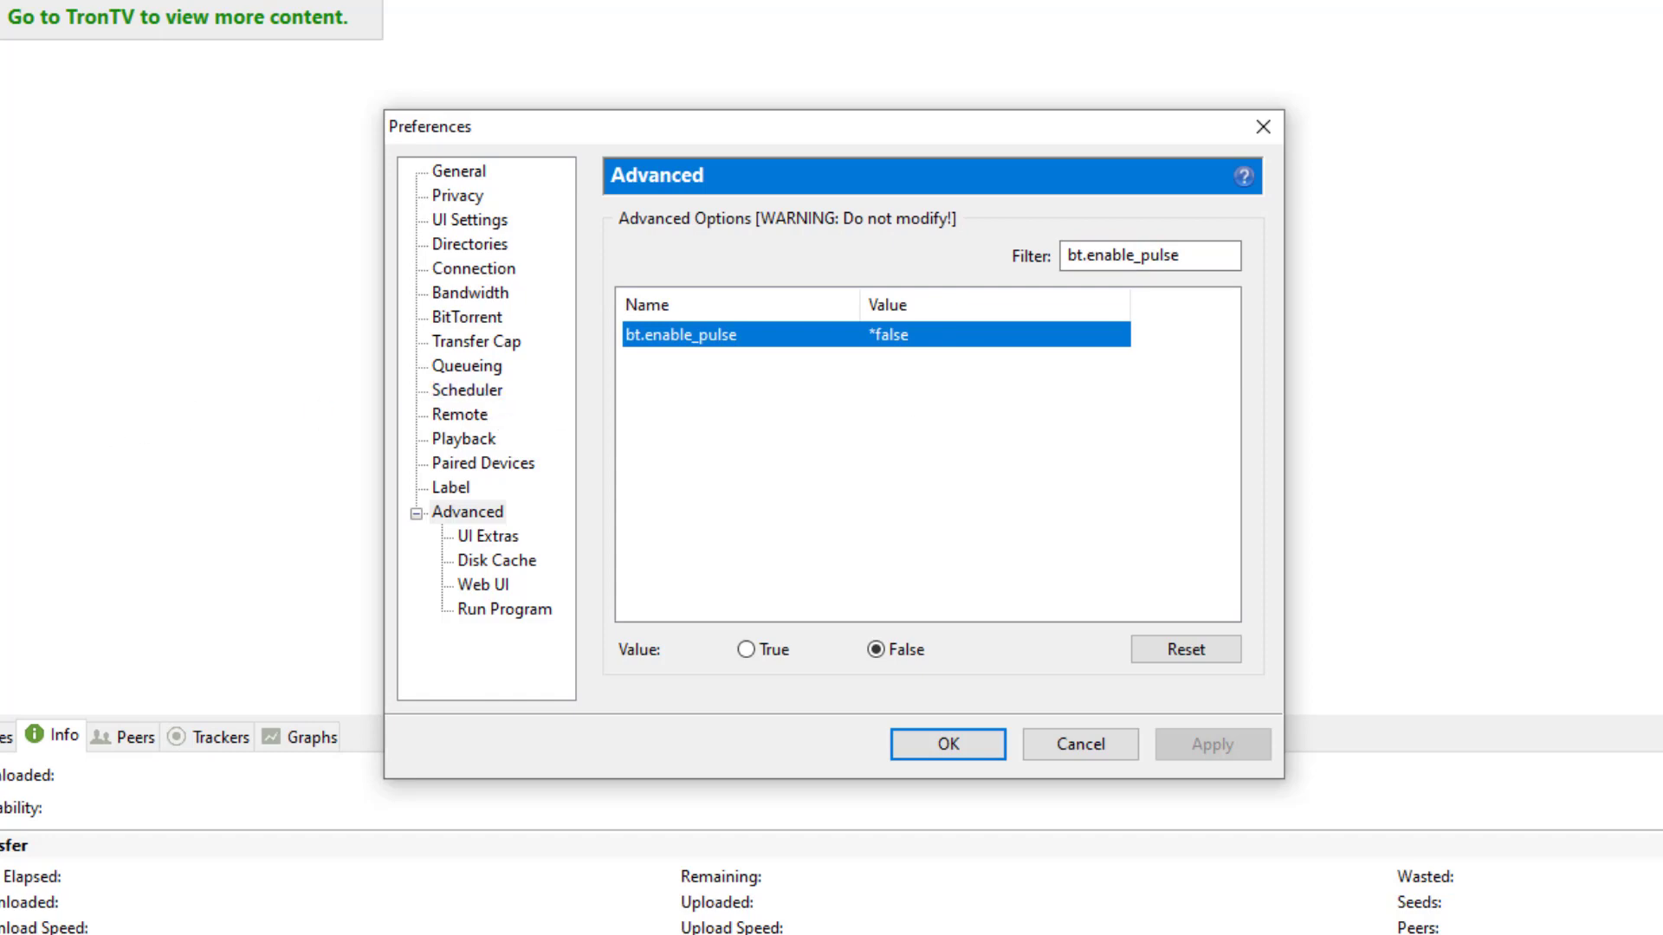
Step: Save the settings with OK, close the window, and exit uTorrent from its tray icon
click(928, 742)
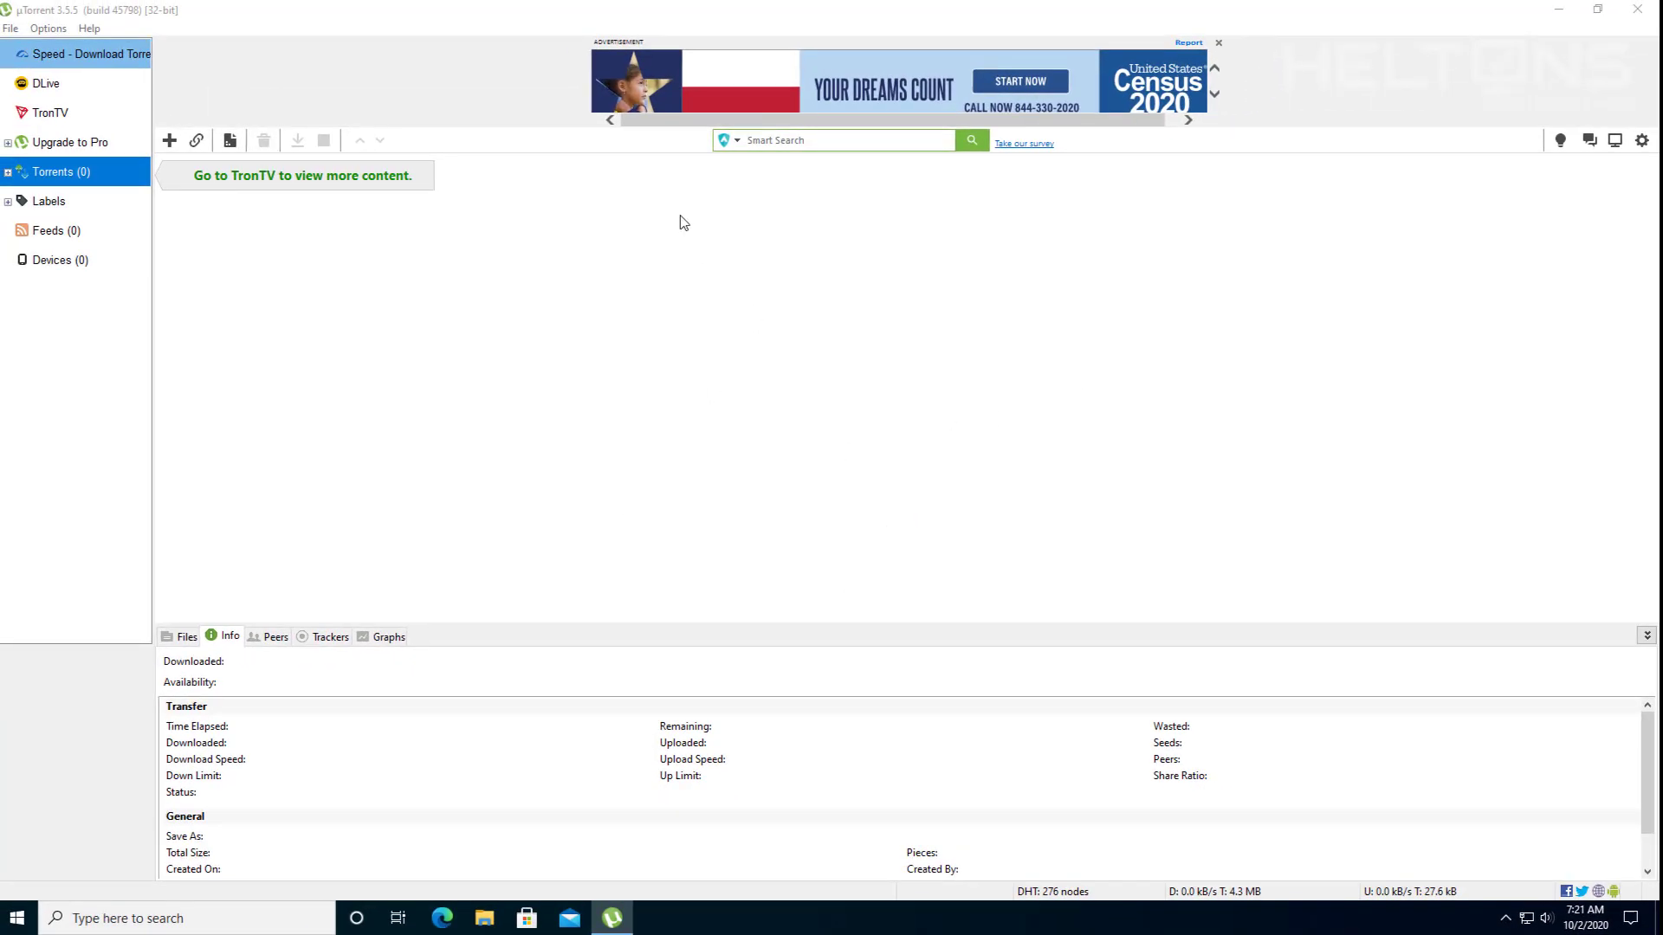
click(1633, 11)
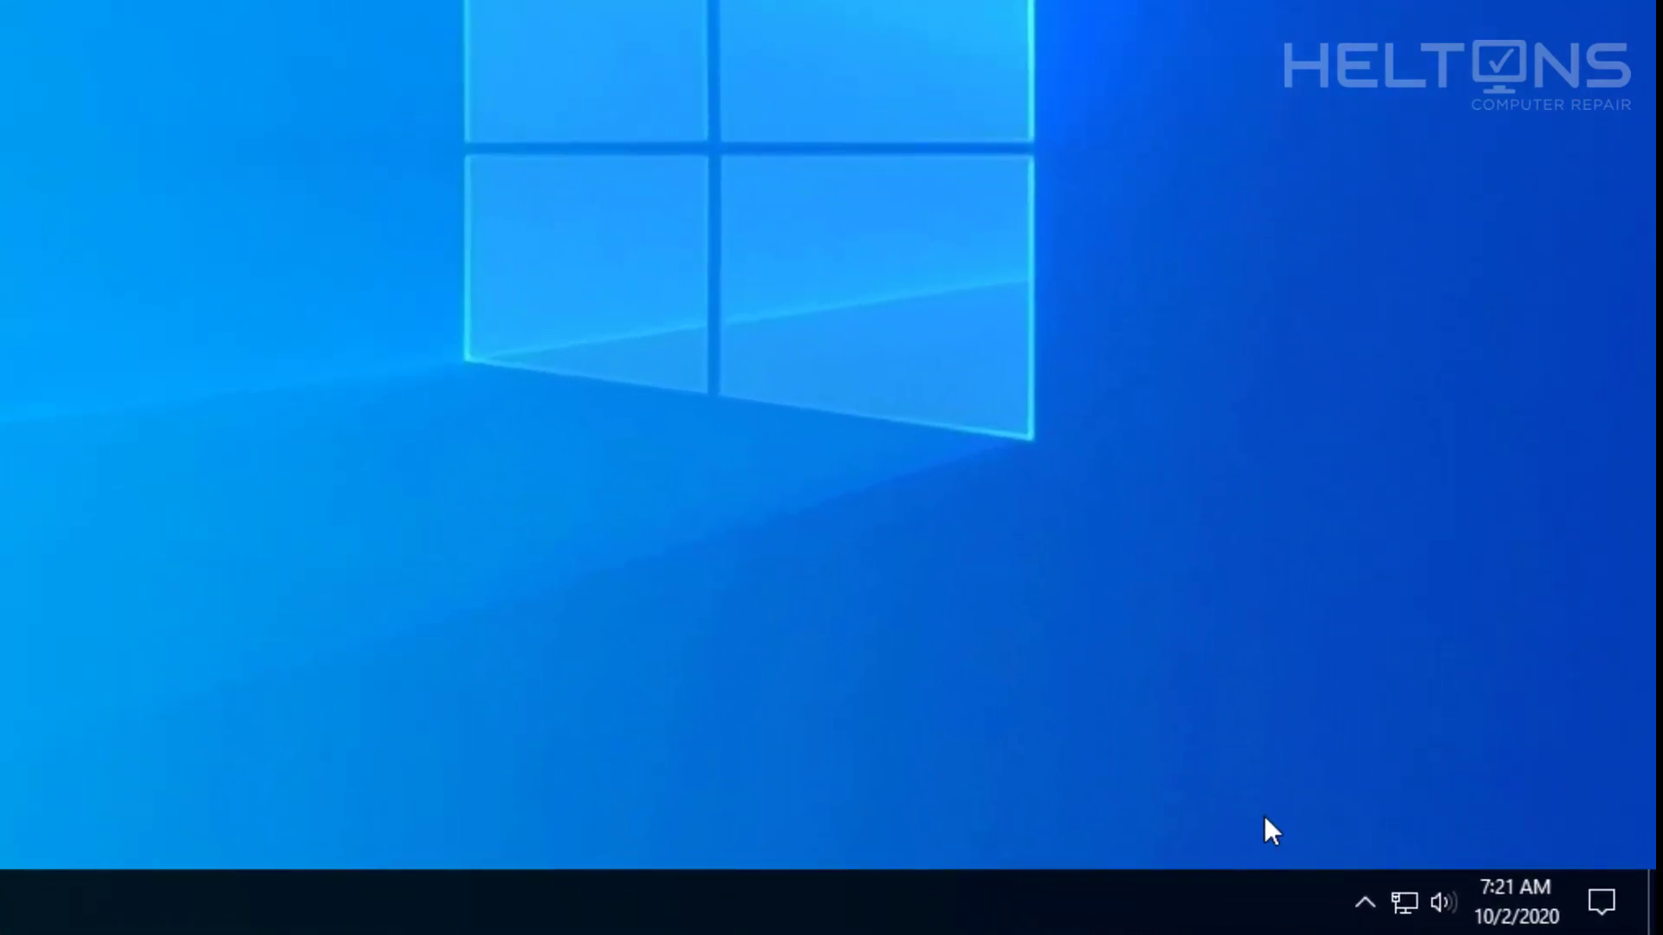
click(1364, 902)
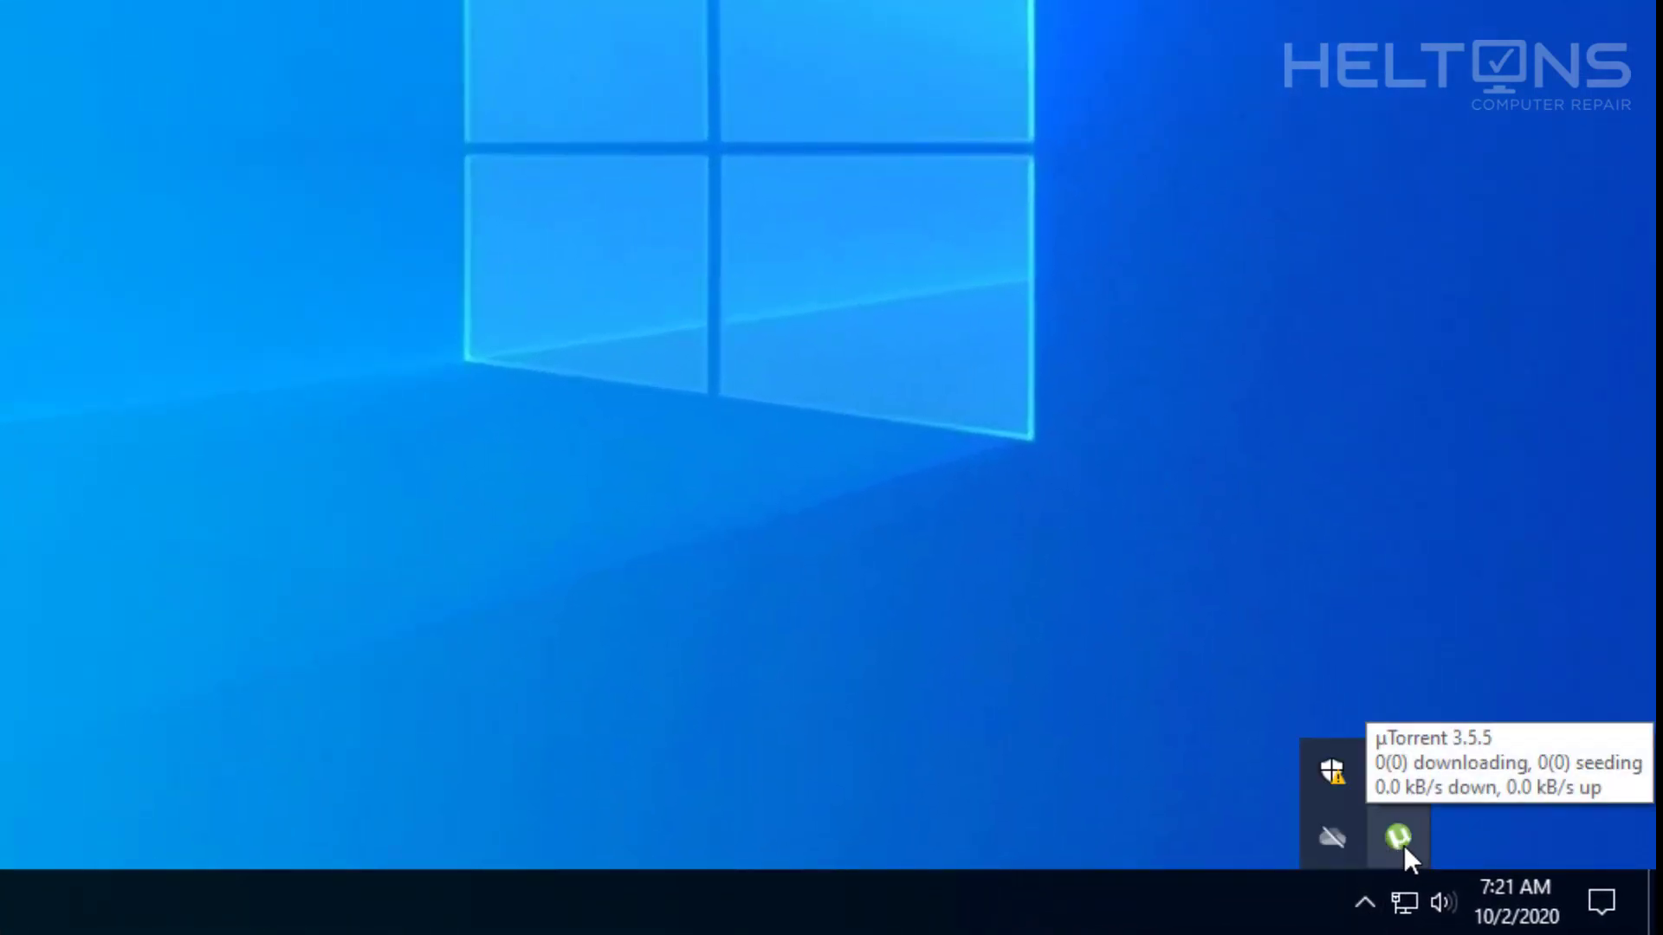
right_click(1405, 845)
click(1408, 830)
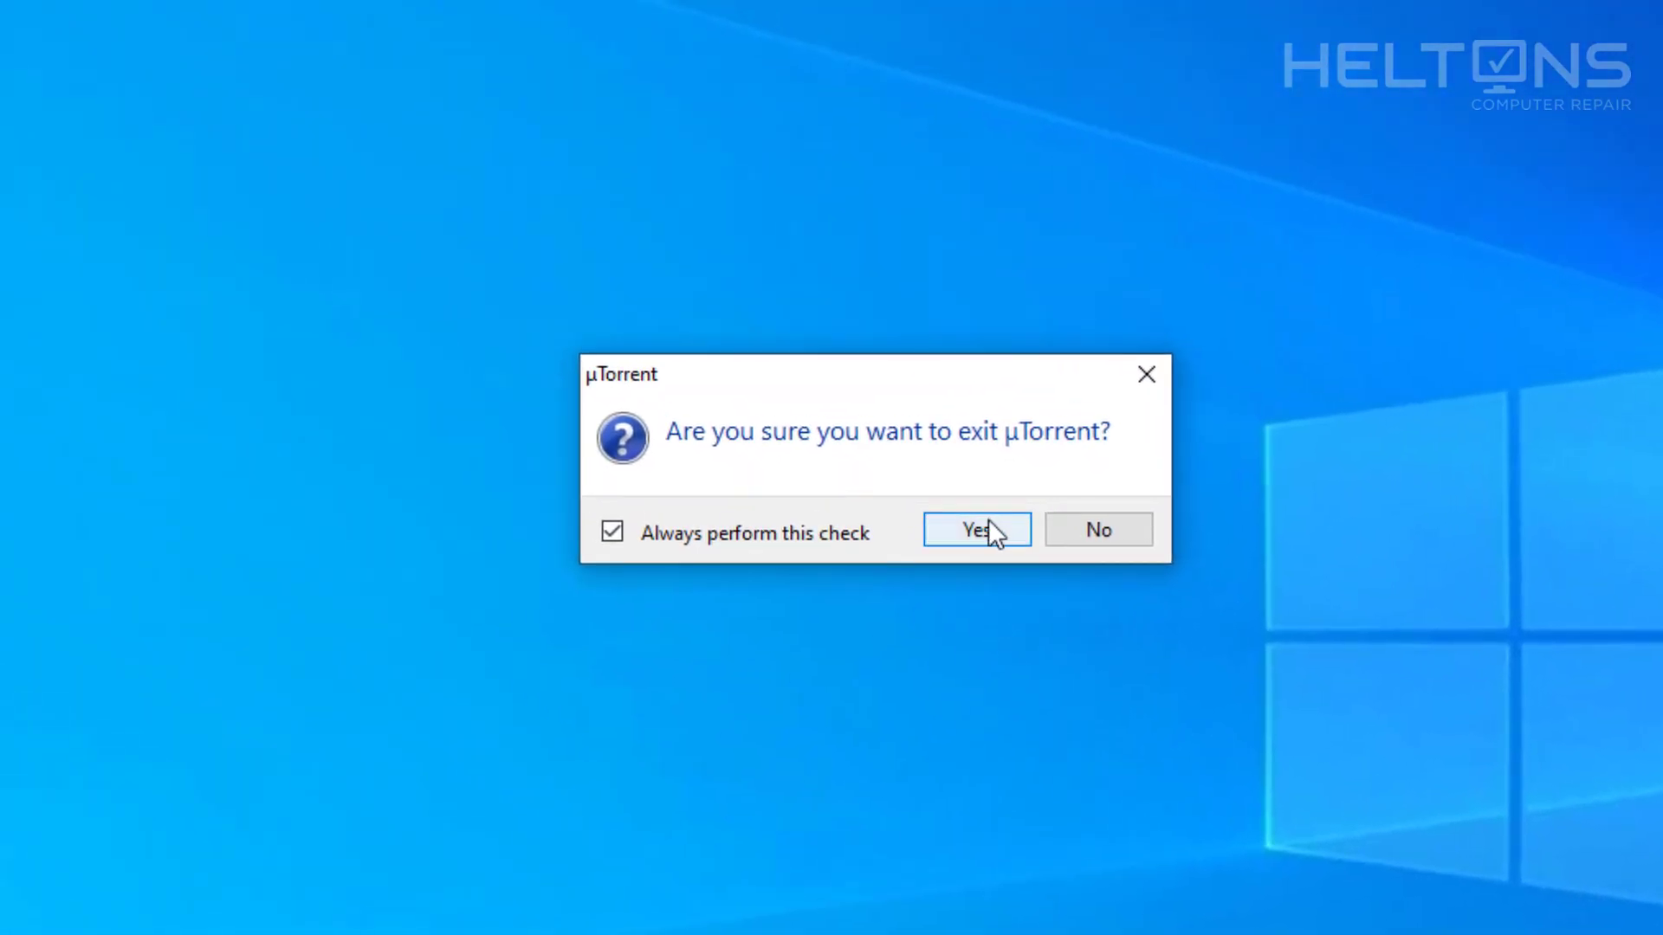
click(987, 524)
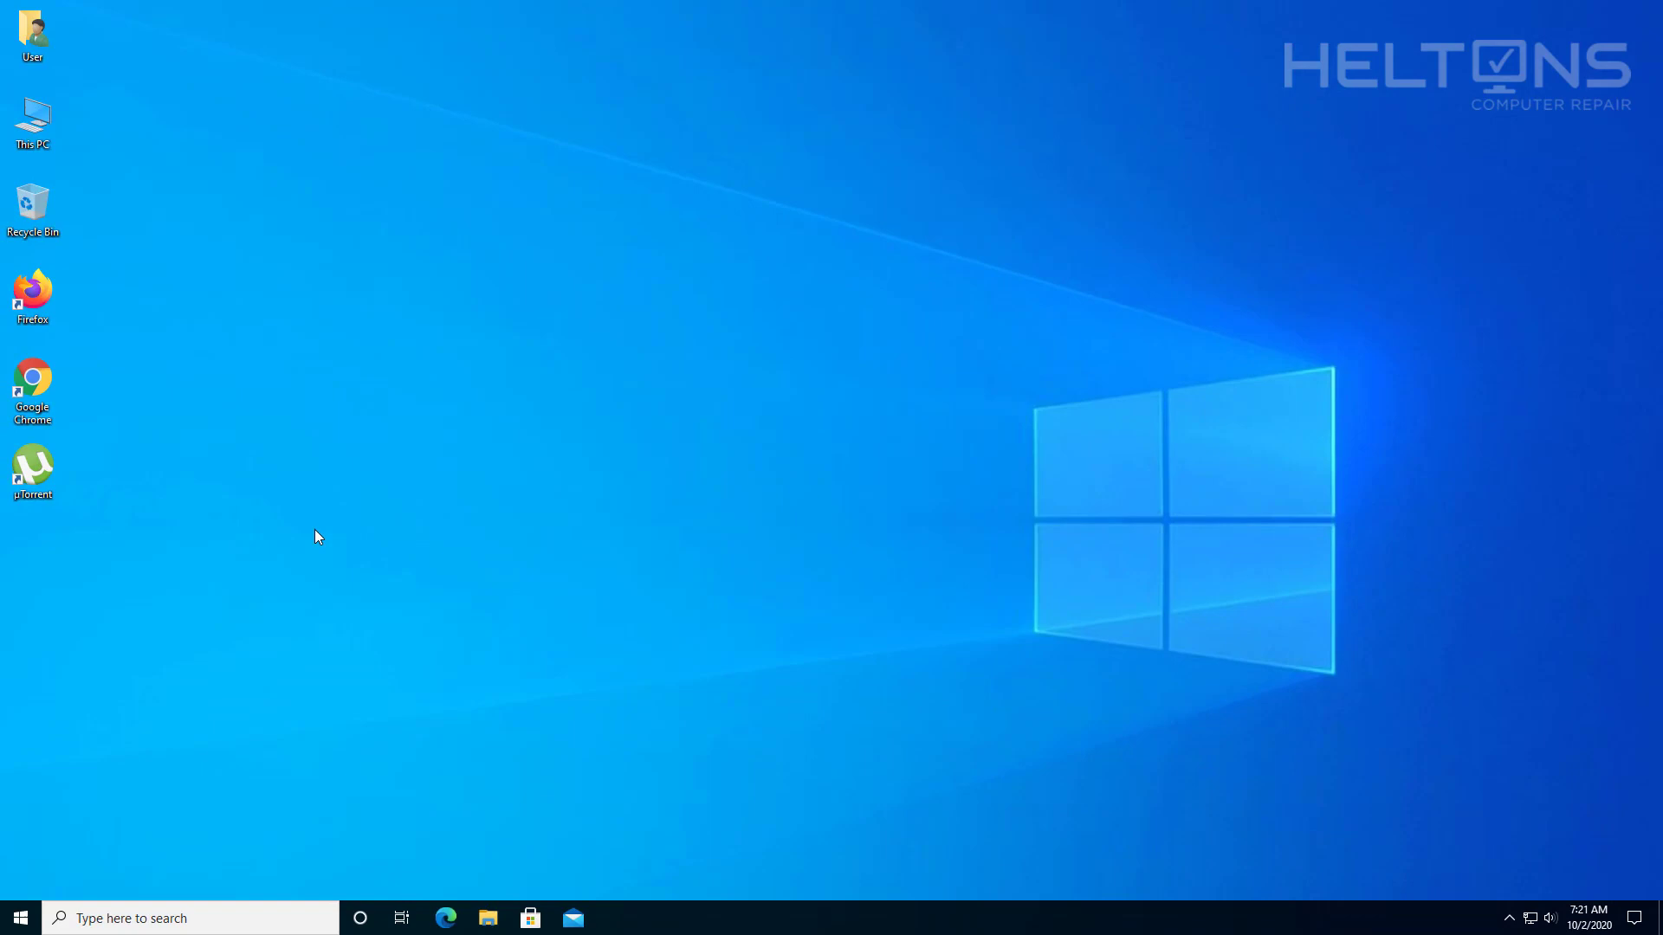